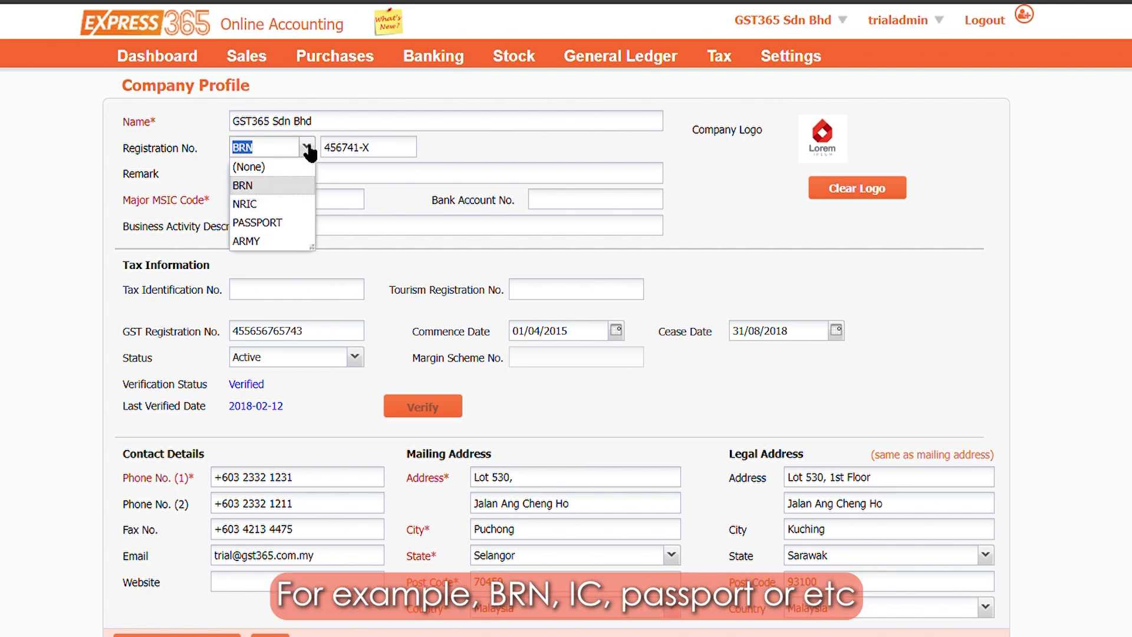
pyautogui.click(297, 257)
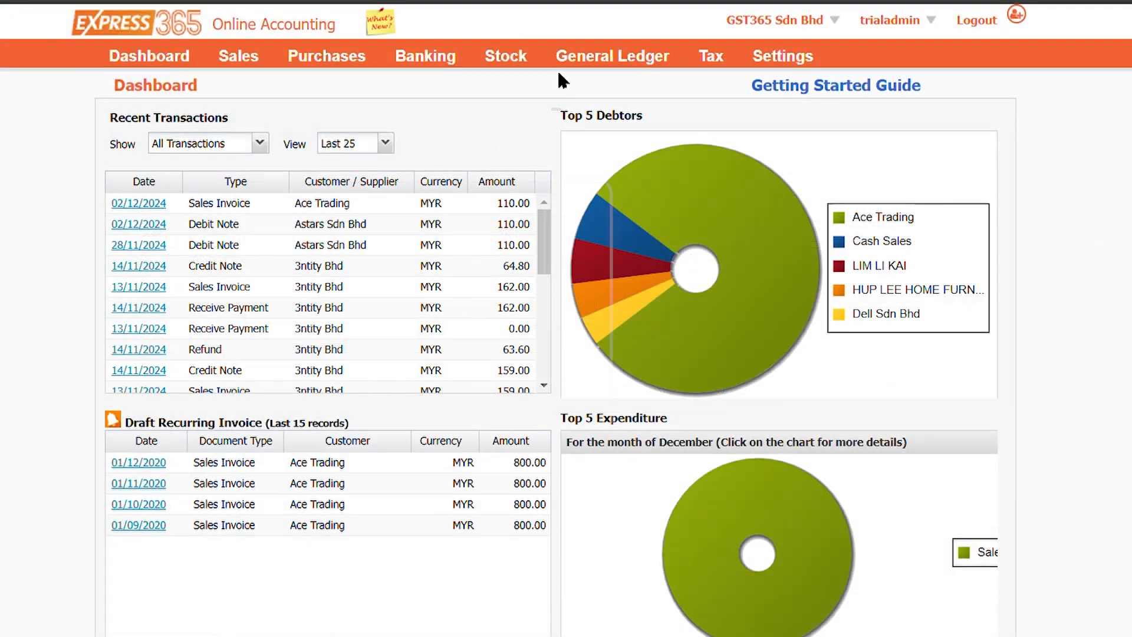
# Open the sales customer list and start a new customer record.
pyautogui.click(238, 59)
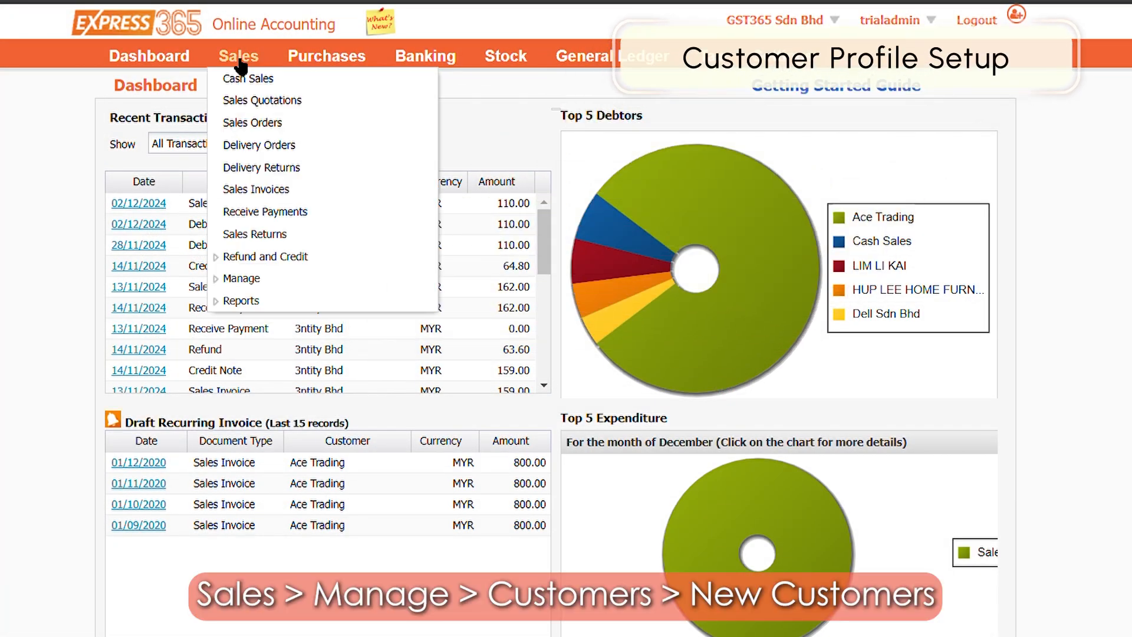
pyautogui.click(286, 277)
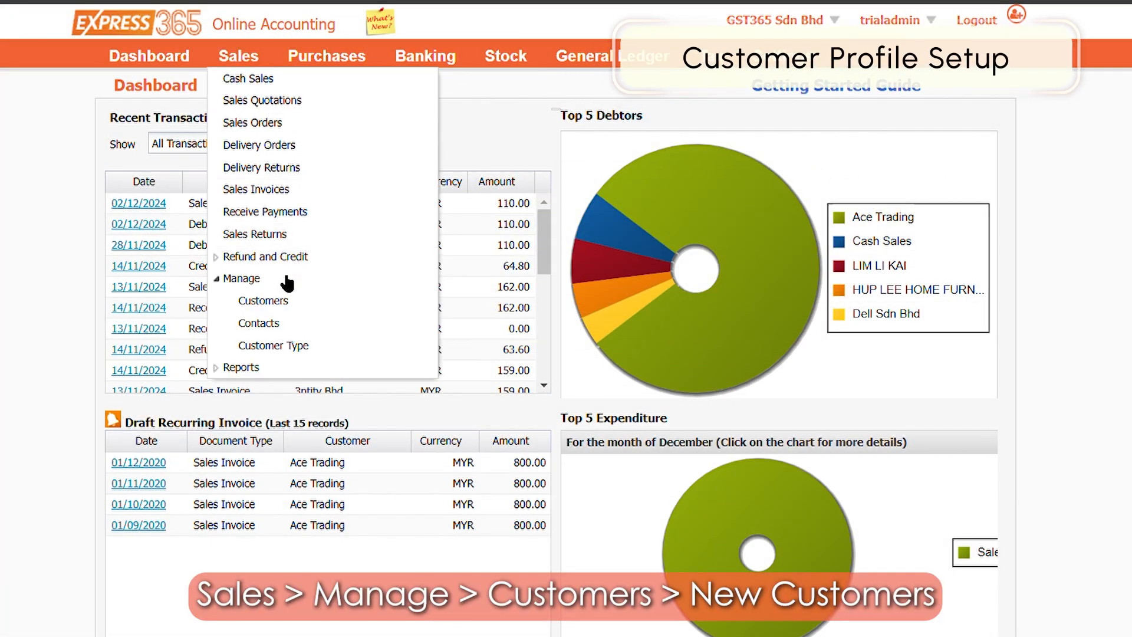
pyautogui.click(282, 301)
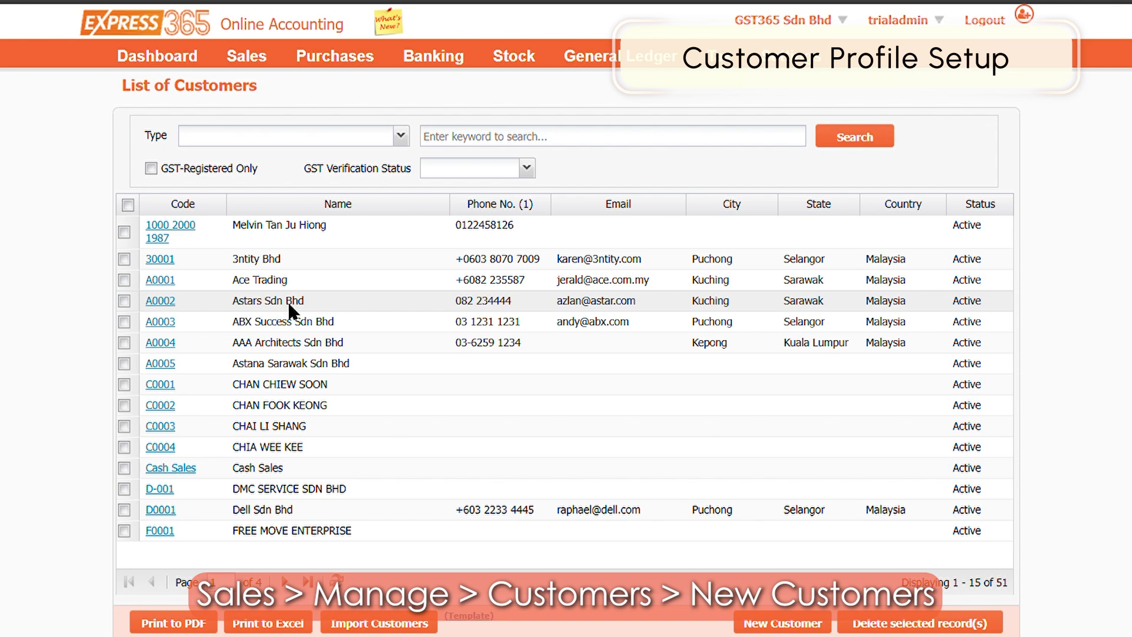
pyautogui.click(805, 623)
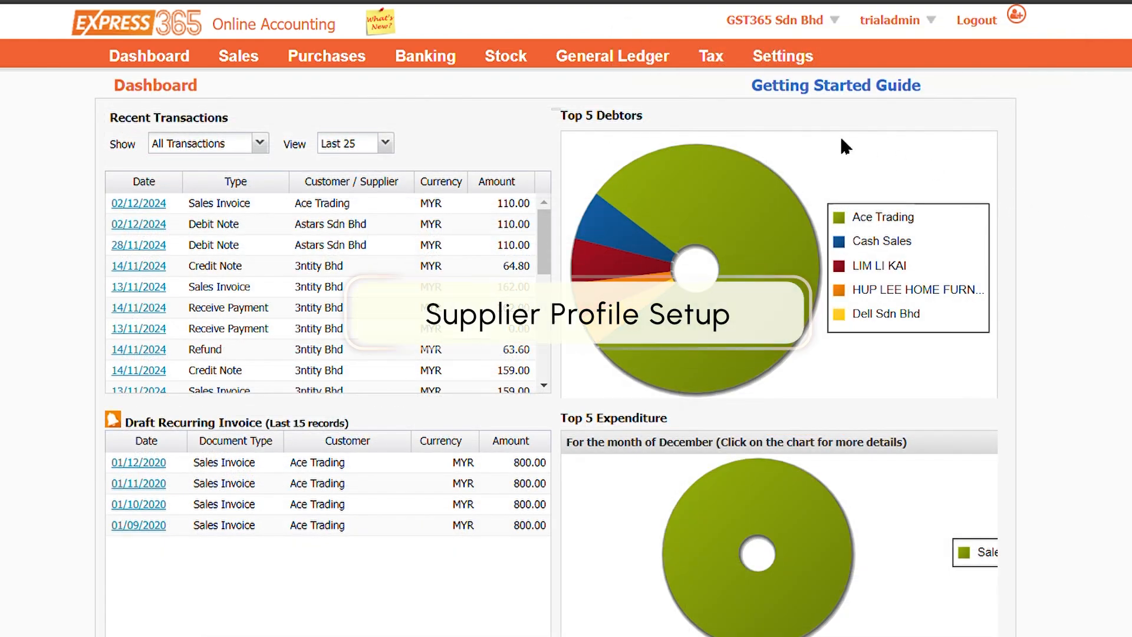
# Open the purchases supplier list and start a new supplier record.
pyautogui.moveTo(386, 65)
pyautogui.moveTo(334, 56)
pyautogui.click(354, 257)
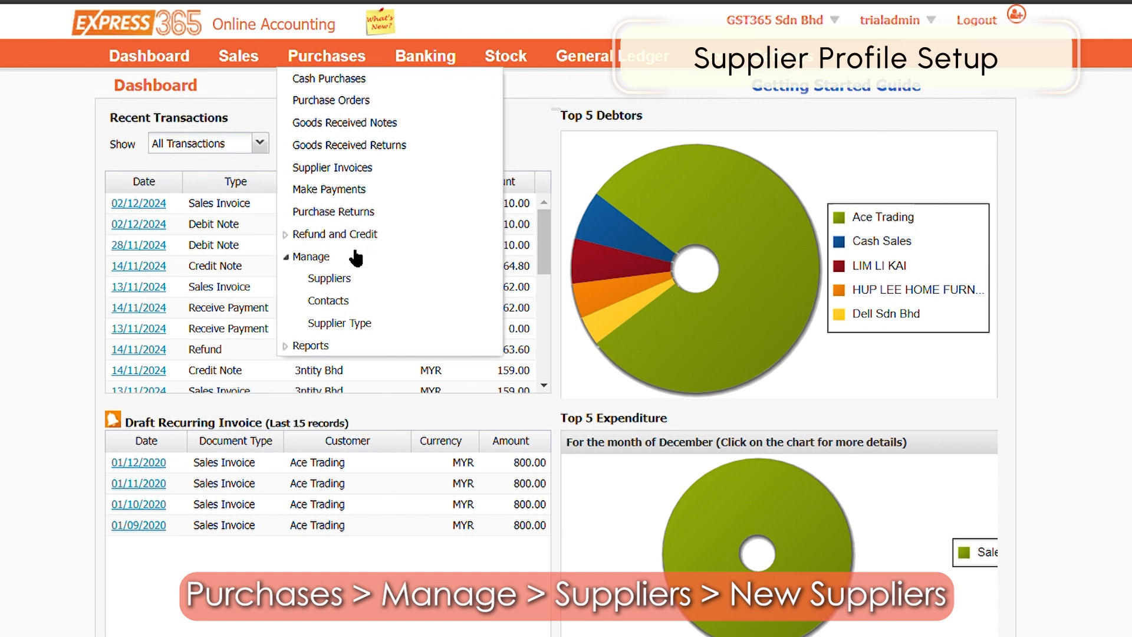
pyautogui.click(359, 274)
pyautogui.click(783, 625)
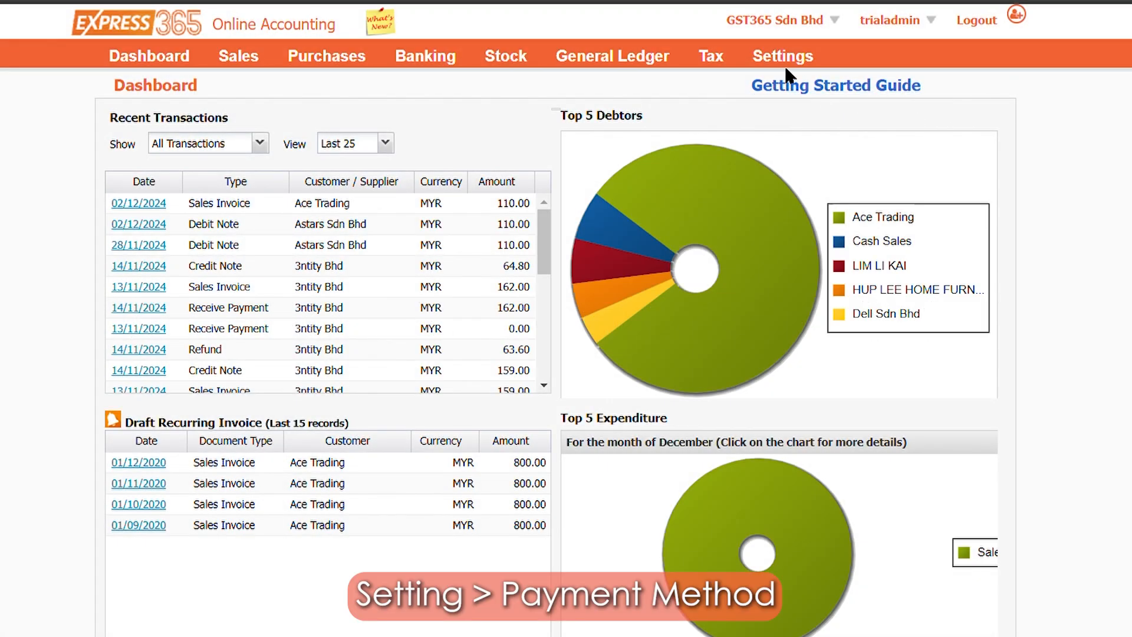
# Add a new payment method with the code PayPal in the payment method settings and save it.
pyautogui.click(784, 62)
pyautogui.click(847, 185)
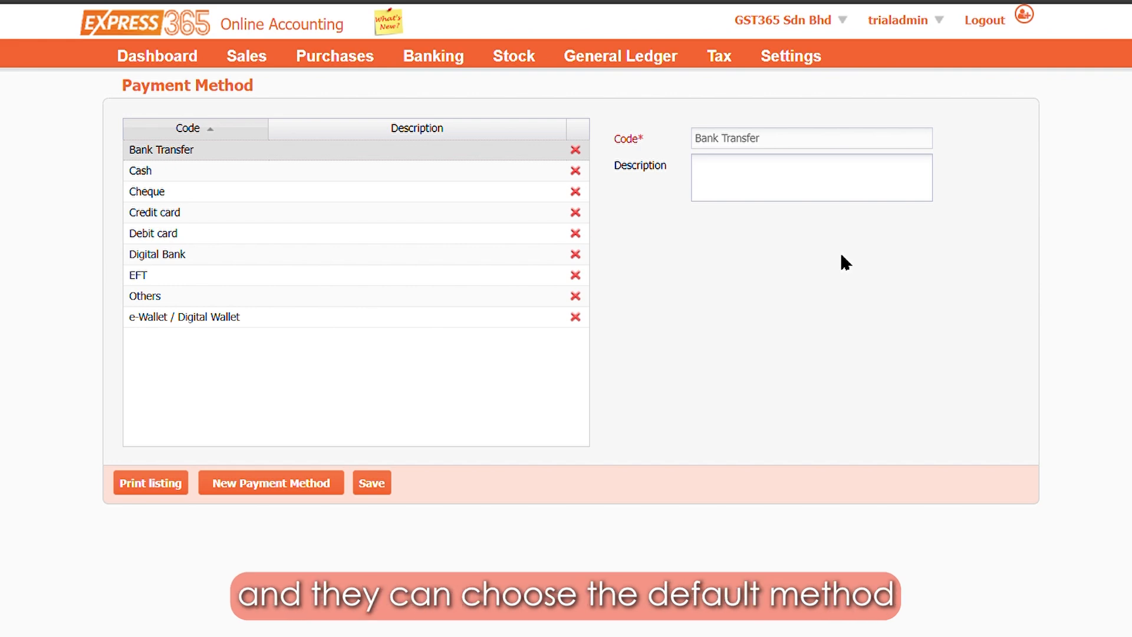
pyautogui.click(260, 486)
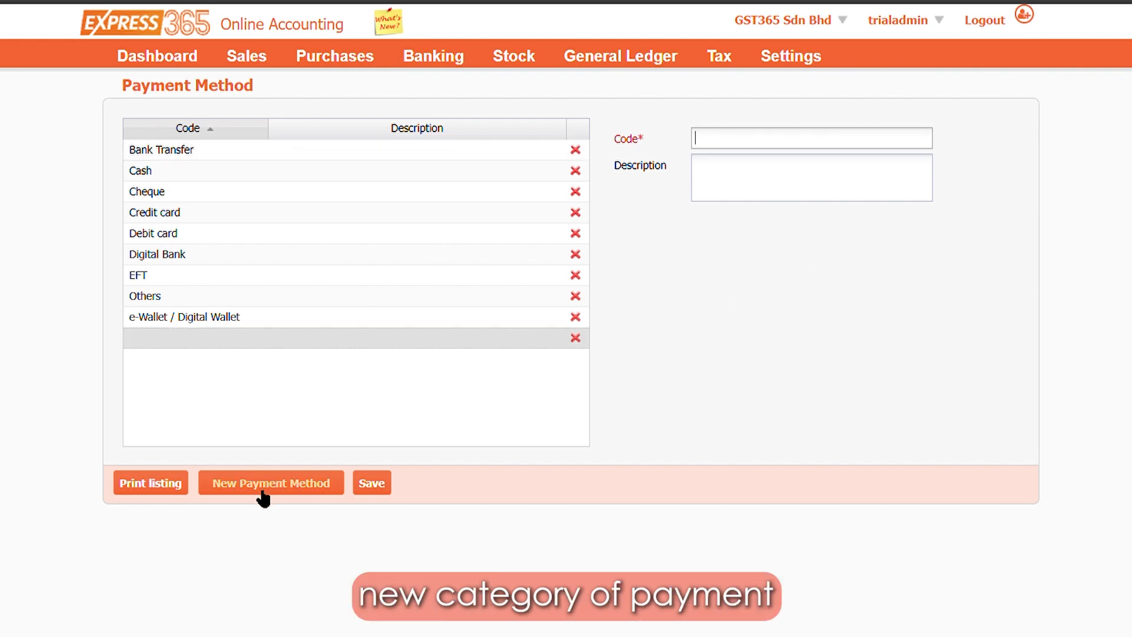
pyautogui.write('PayPal')
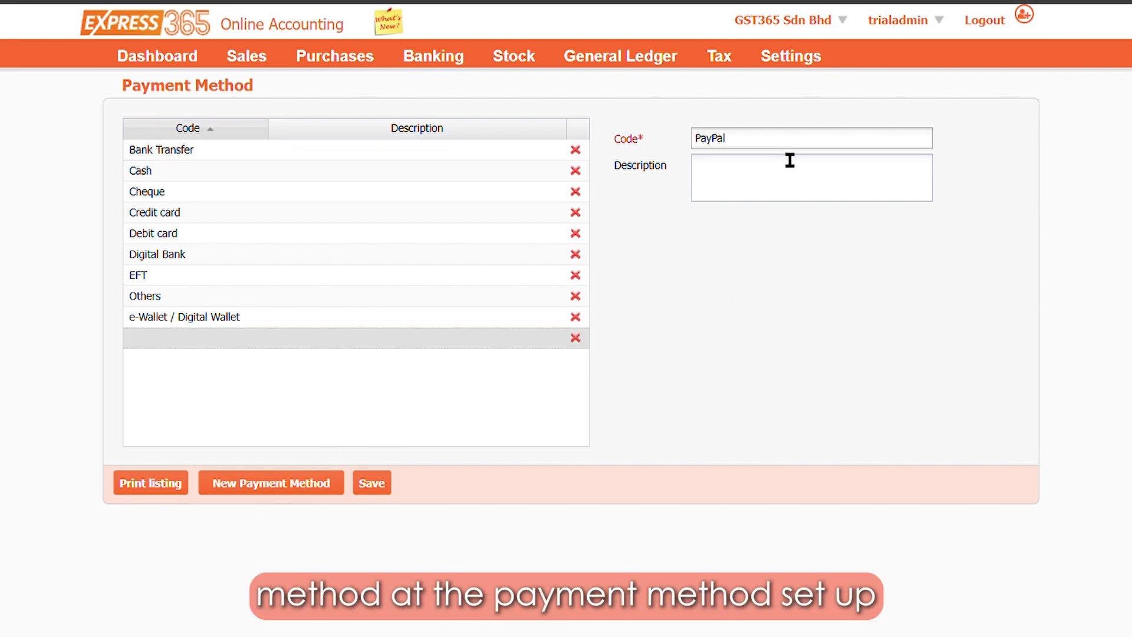
pyautogui.click(377, 484)
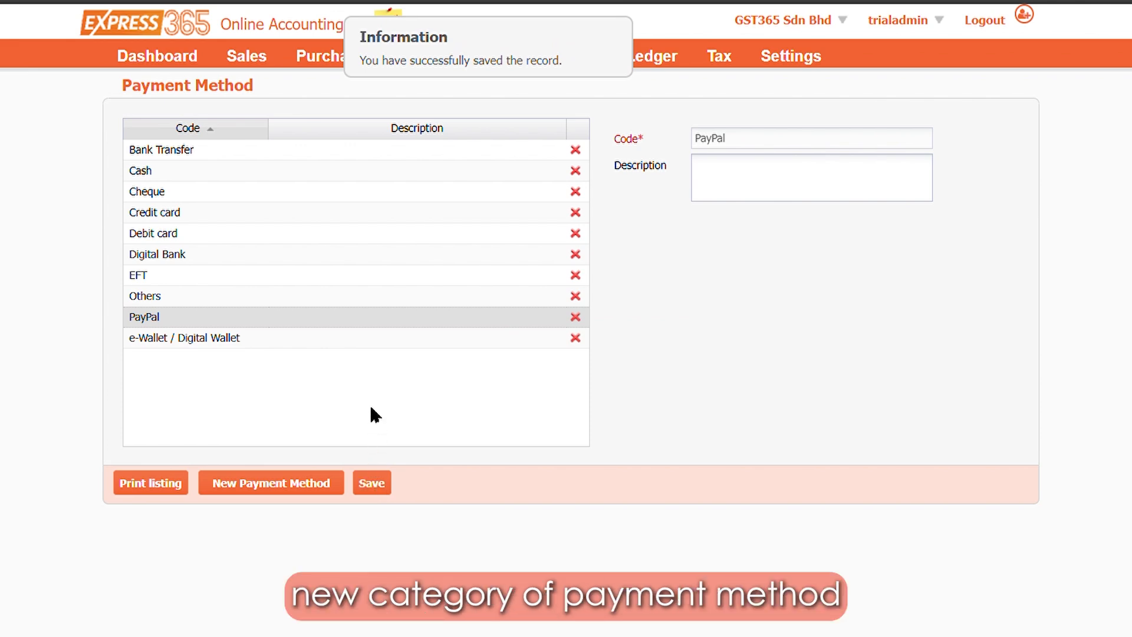
# Start a new supplier payment and choose PayPal as its payment method.
pyautogui.click(338, 56)
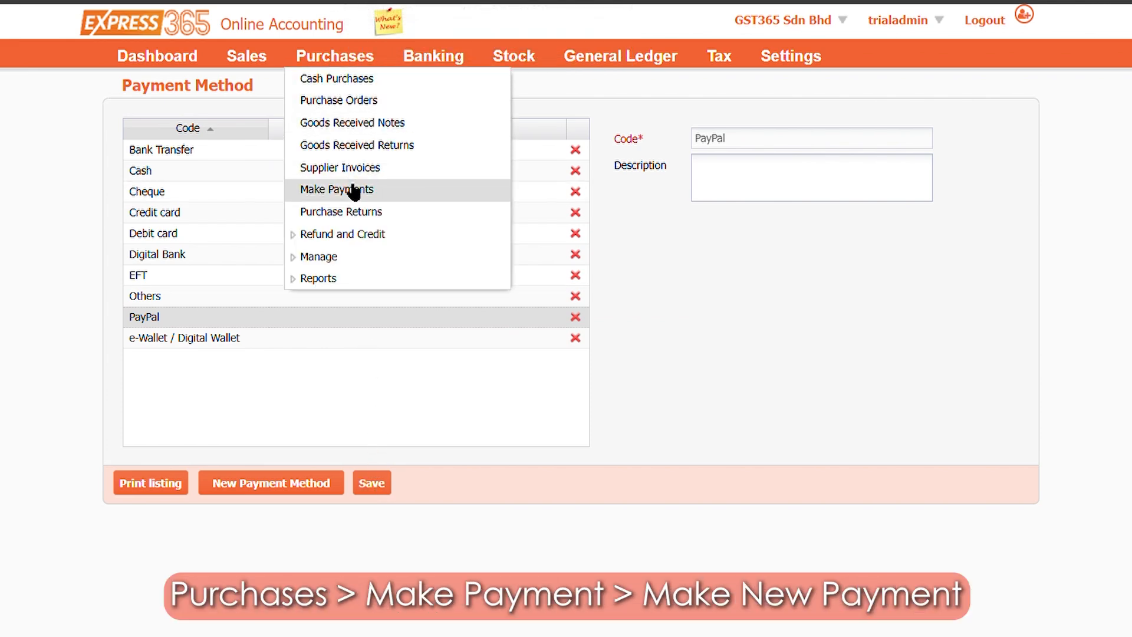
pyautogui.click(330, 190)
pyautogui.click(589, 610)
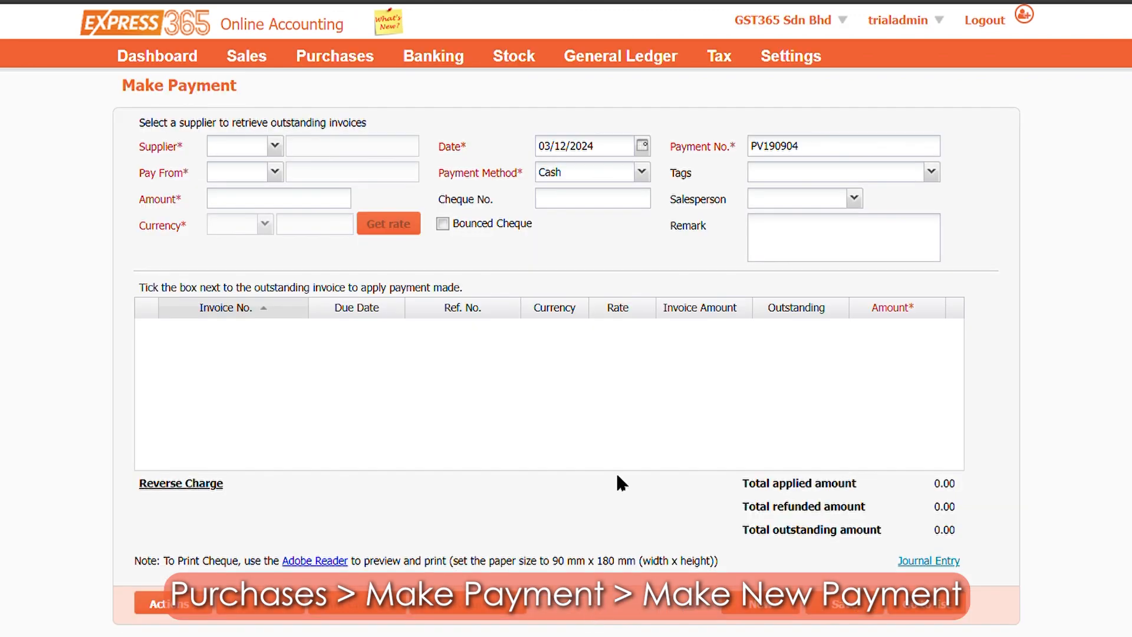
pyautogui.click(649, 171)
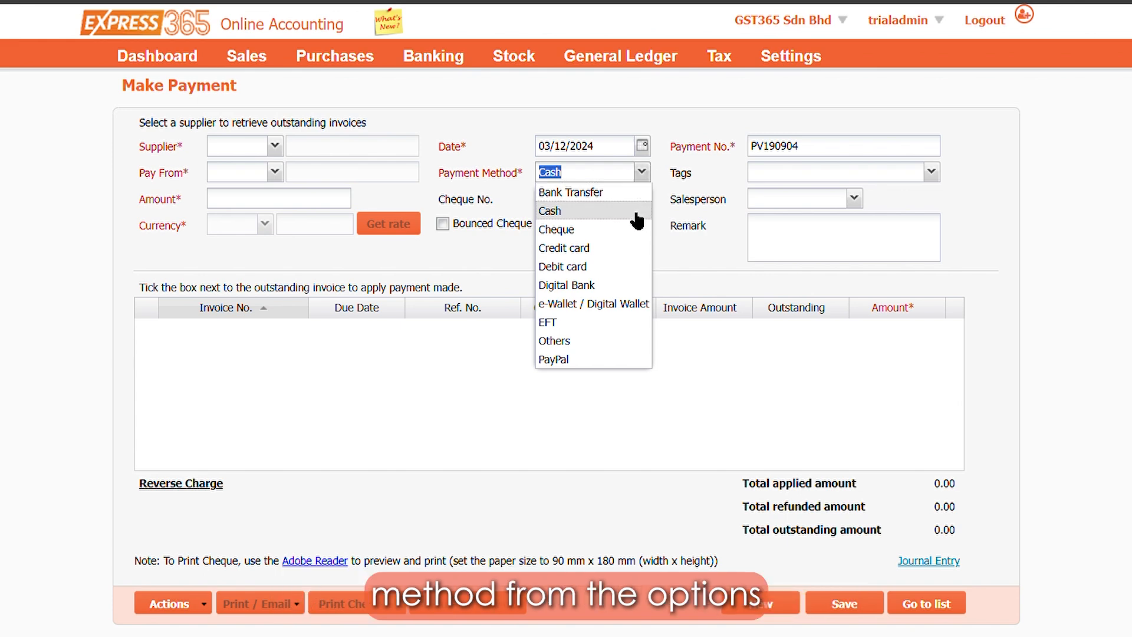
pyautogui.click(600, 356)
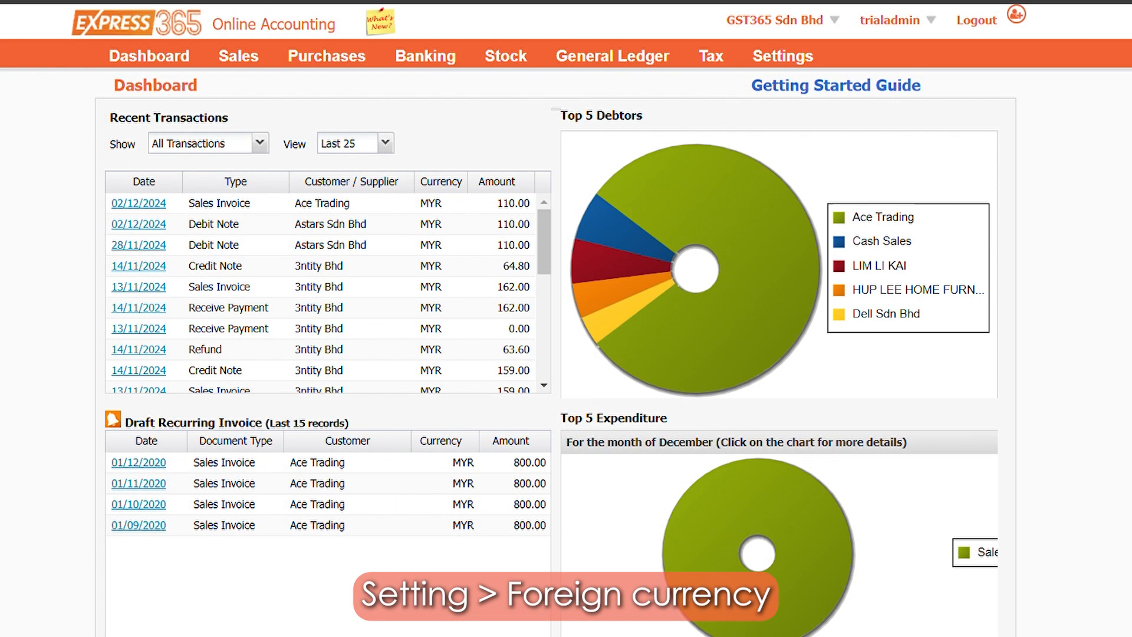
# Create a new foreign currency with the code RSD, and enter RSD as both its symbol and name.
pyautogui.click(776, 64)
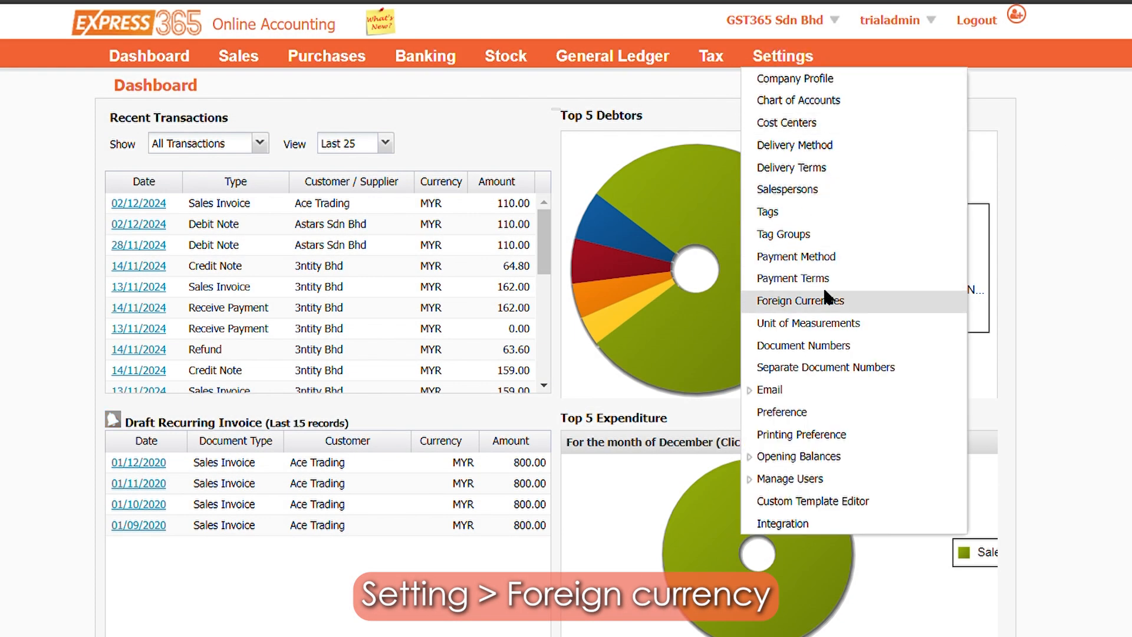
pyautogui.click(835, 307)
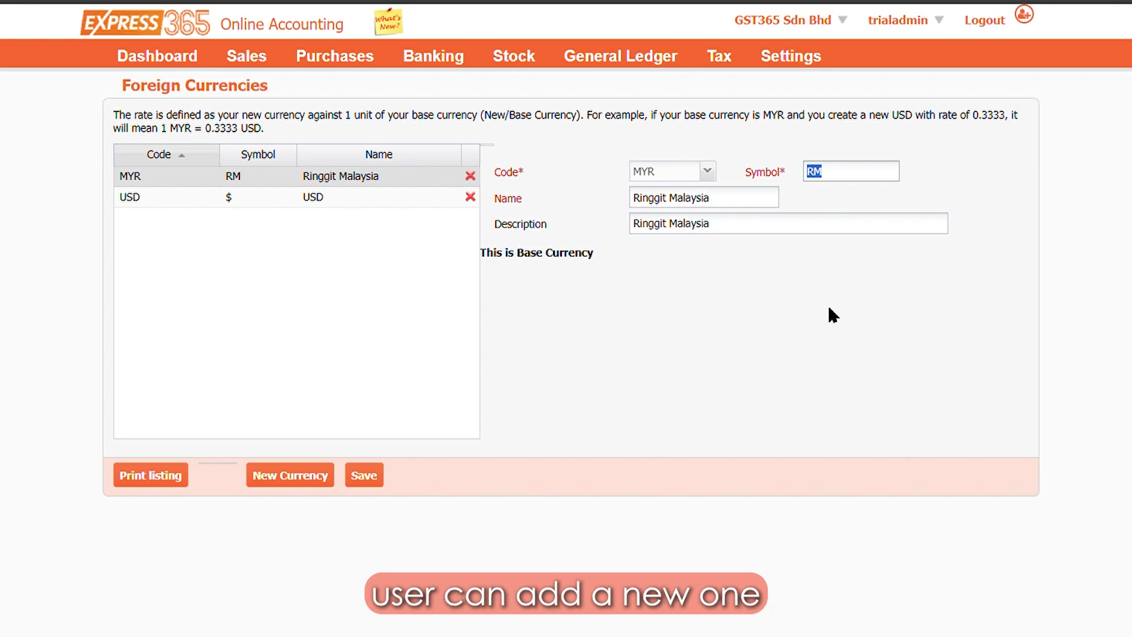
pyautogui.click(294, 475)
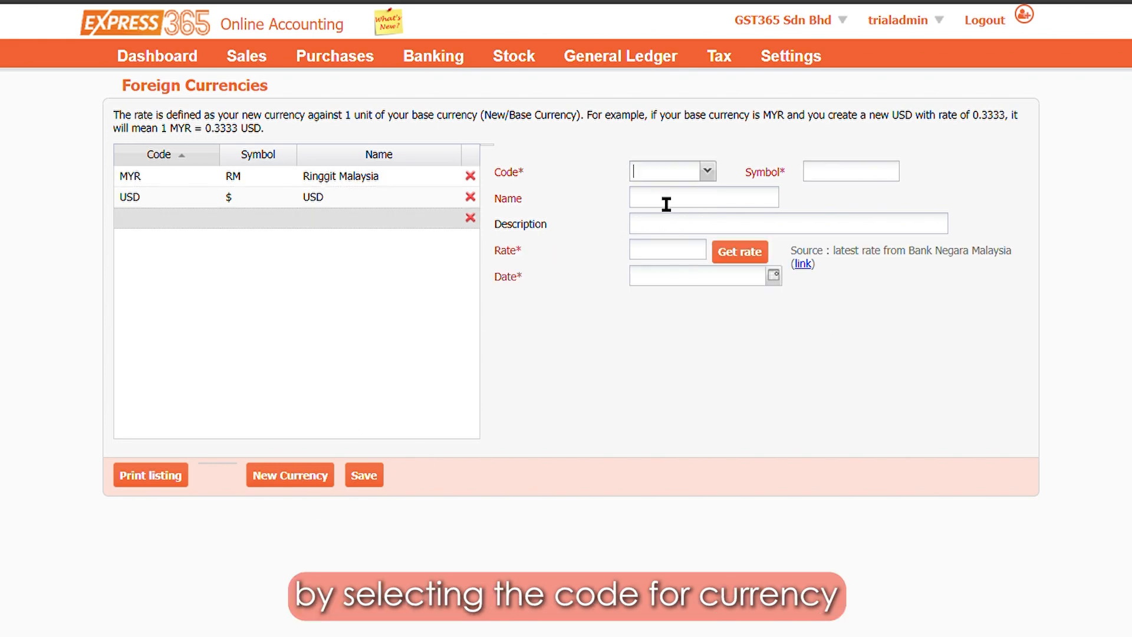
pyautogui.click(708, 172)
pyautogui.scroll(-20, 698, 271)
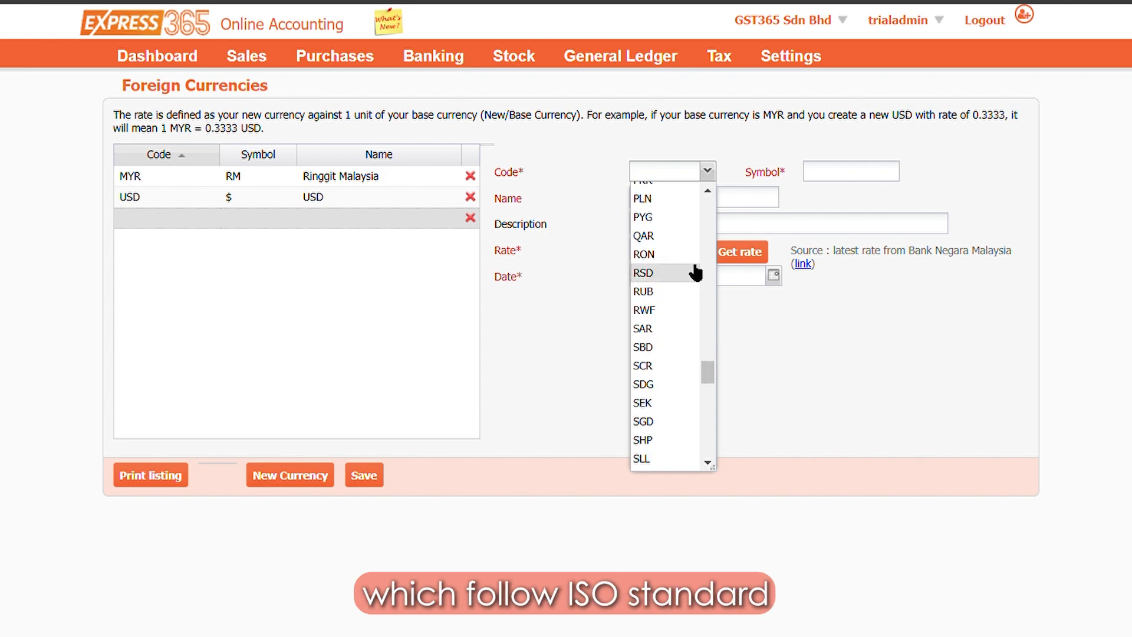
pyautogui.click(698, 271)
pyautogui.click(837, 175)
pyautogui.write('RSD')
pyautogui.click(752, 206)
pyautogui.write('R')
# Set the RSD currency's date to 03/12/2024, retrieve the exchange rate for it, and save the currency.
pyautogui.click(773, 275)
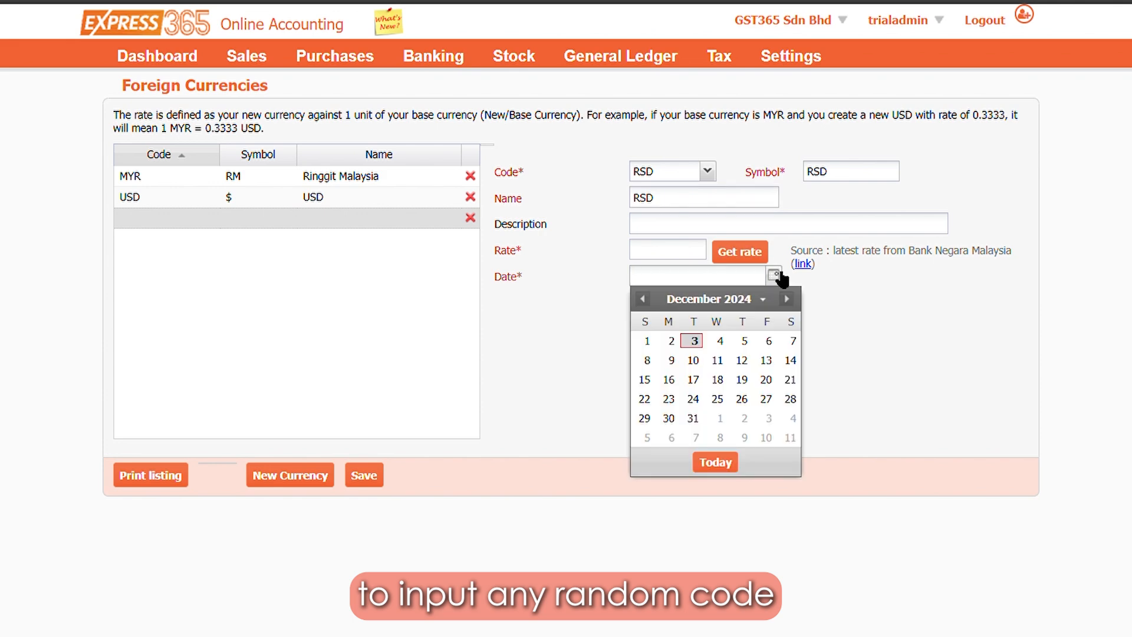
pyautogui.click(725, 461)
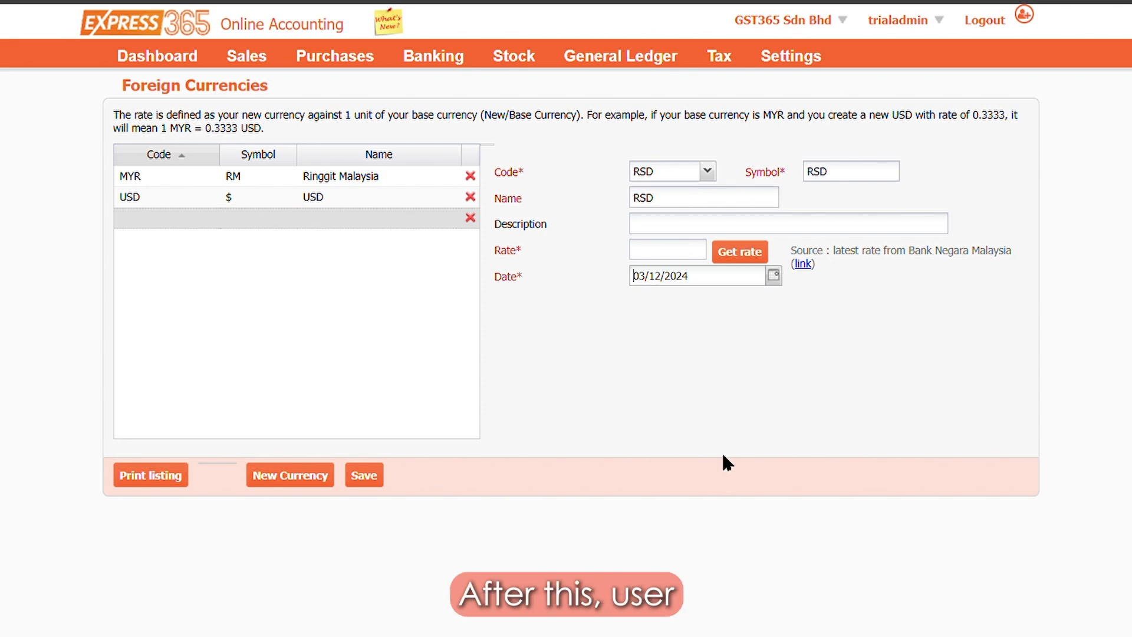
pyautogui.click(760, 254)
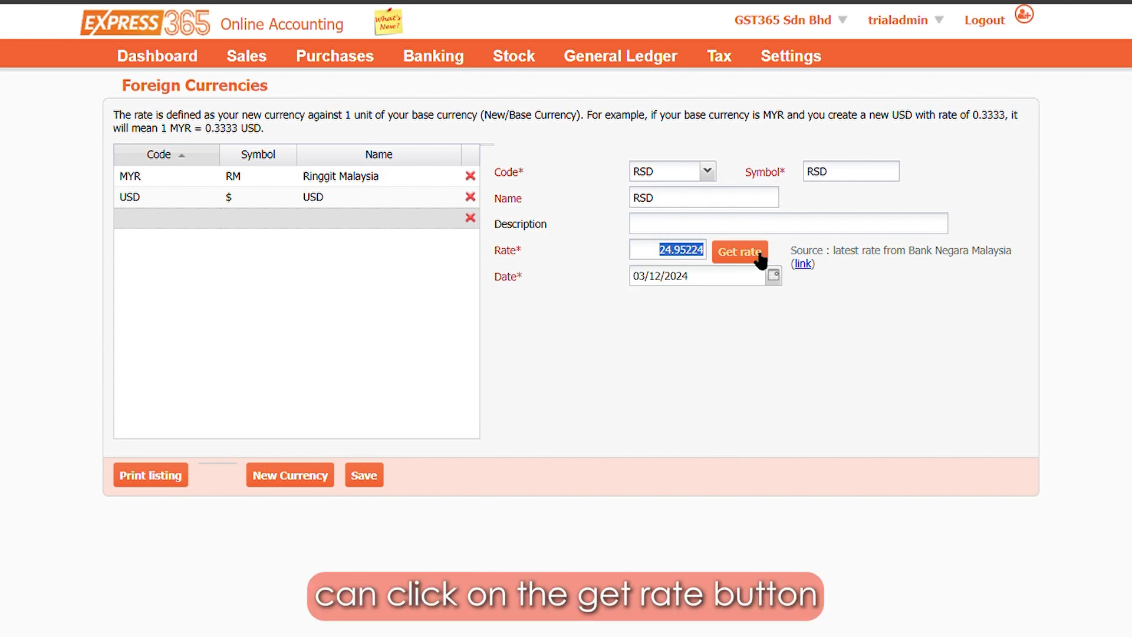
pyautogui.click(361, 478)
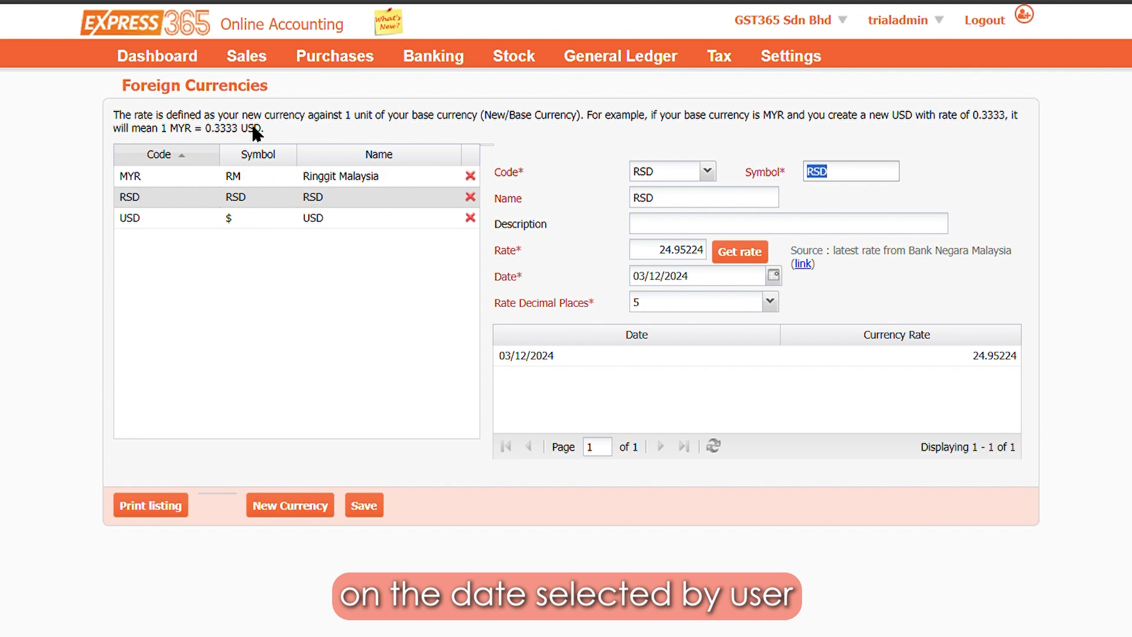
# Start a new sales invoice and set its currency to USD.
pyautogui.click(257, 57)
pyautogui.click(282, 188)
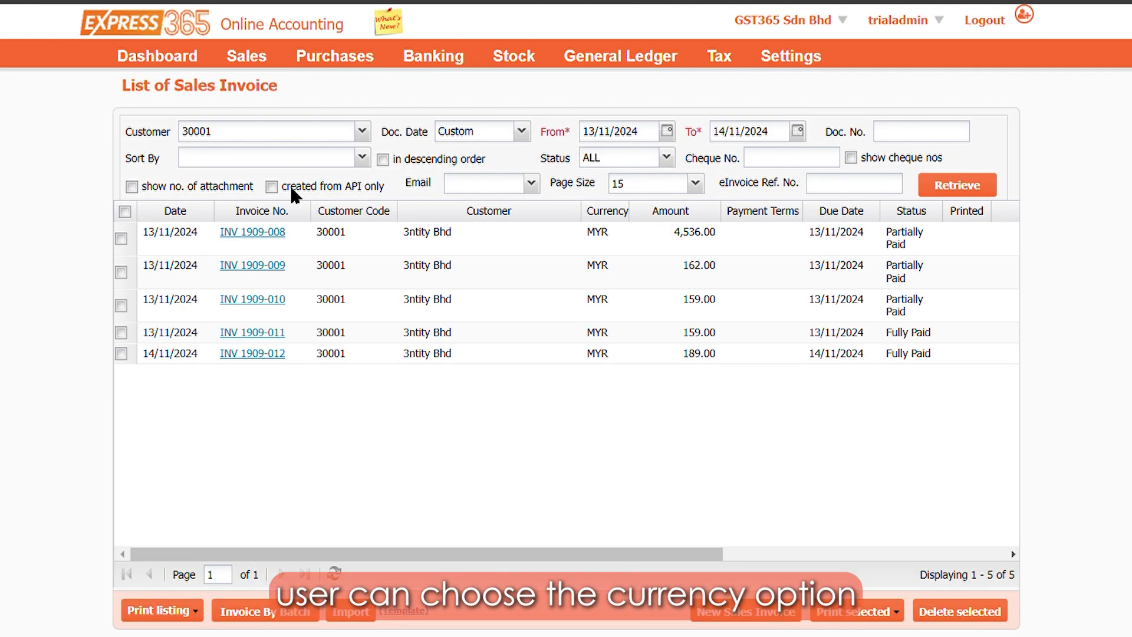
pyautogui.click(759, 613)
pyautogui.scroll(-2, 272, 354)
pyautogui.click(270, 330)
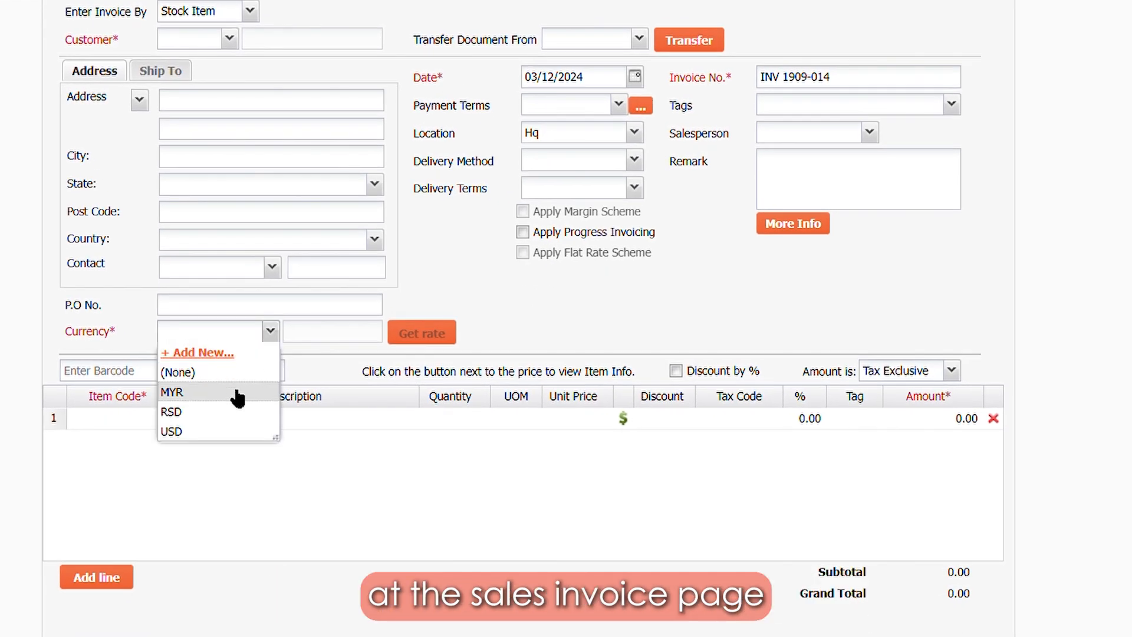
pyautogui.click(220, 430)
# Choose item code 0001 on the first invoice line and enter 100 for it.
pyautogui.click(158, 418)
pyautogui.click(295, 163)
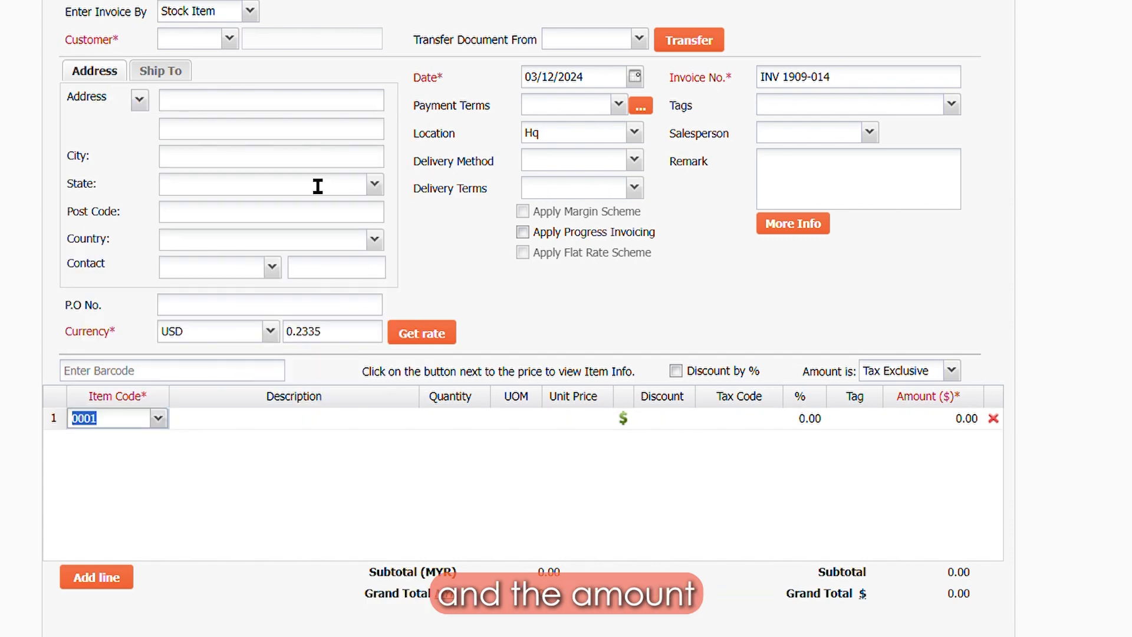
pyautogui.press('Tab')
pyautogui.write('100')
pyautogui.press('Return')
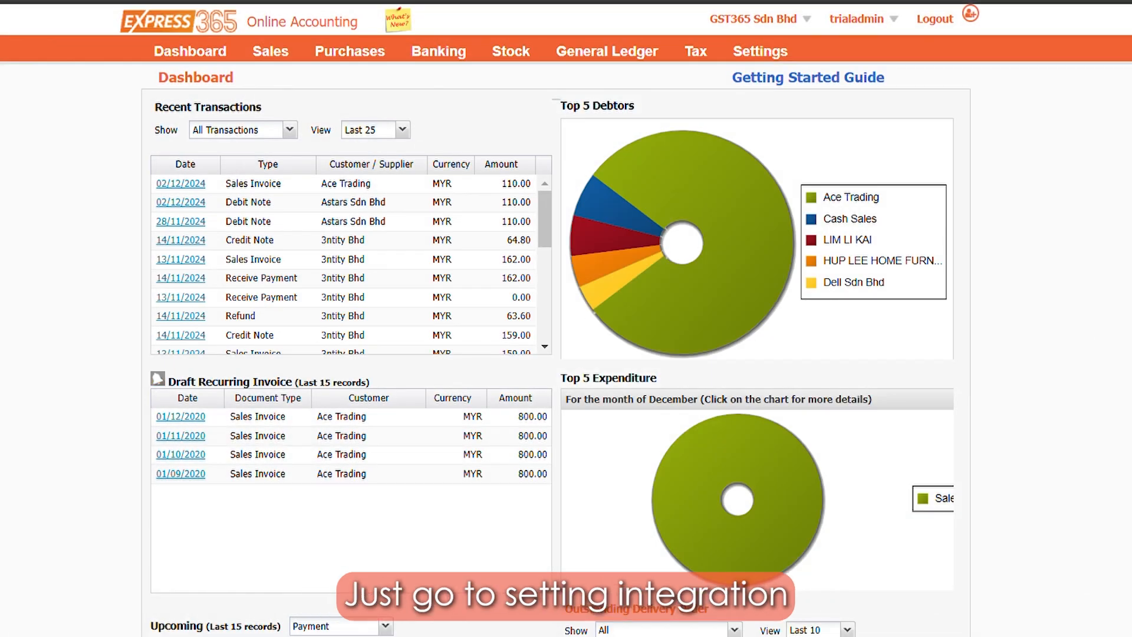
# Enable the eInvoice integration and open its configuration.
pyautogui.click(760, 51)
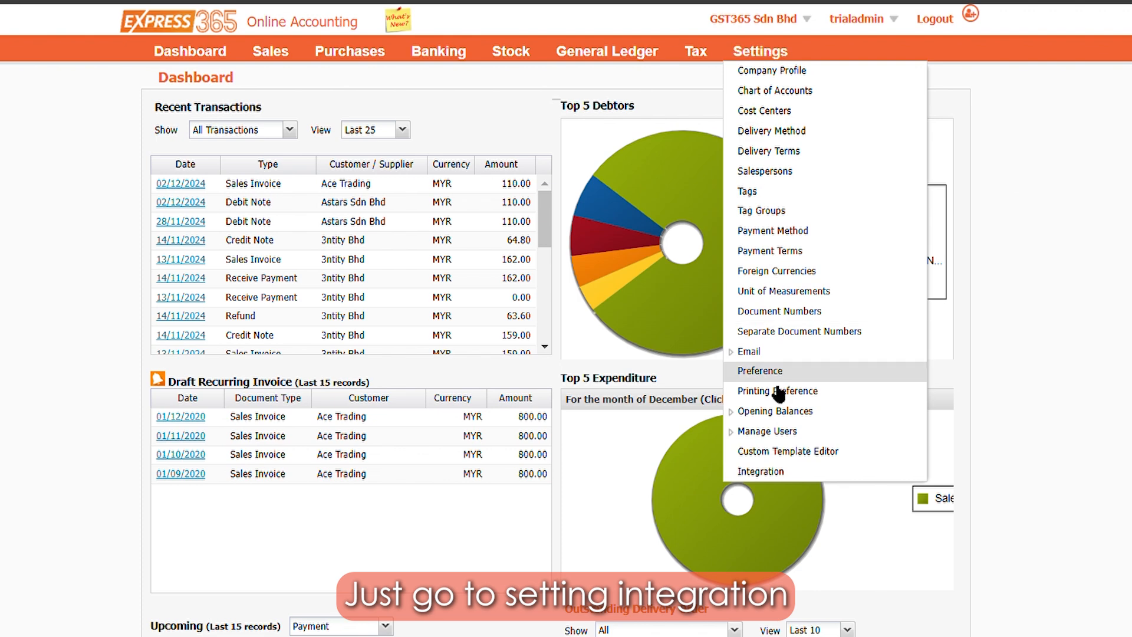
pyautogui.click(773, 470)
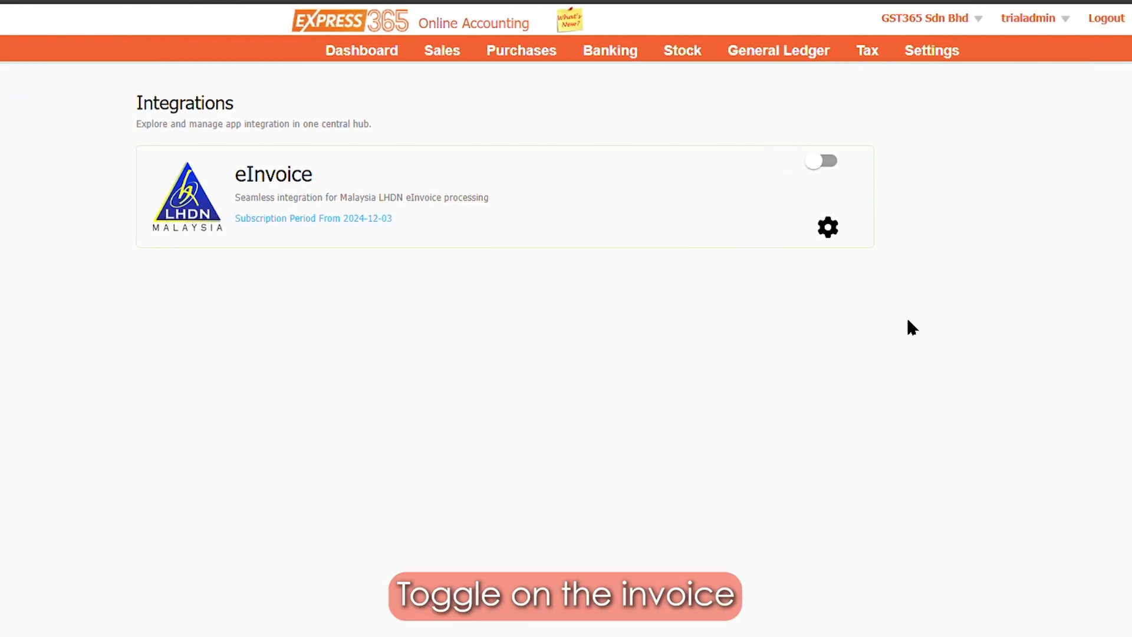
pyautogui.click(828, 162)
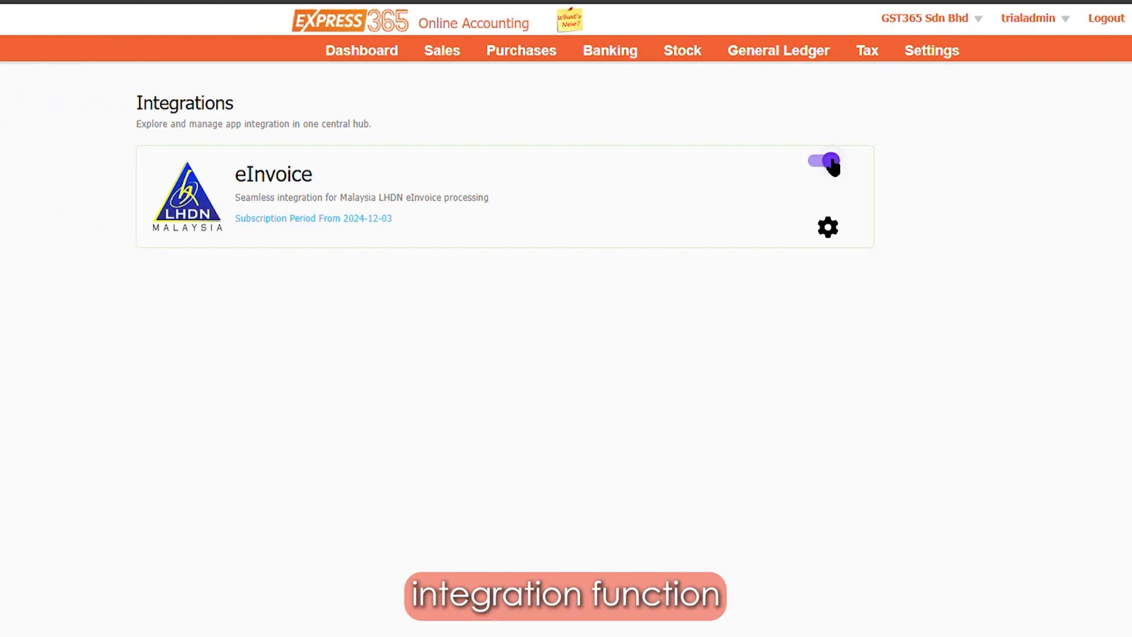
pyautogui.click(827, 228)
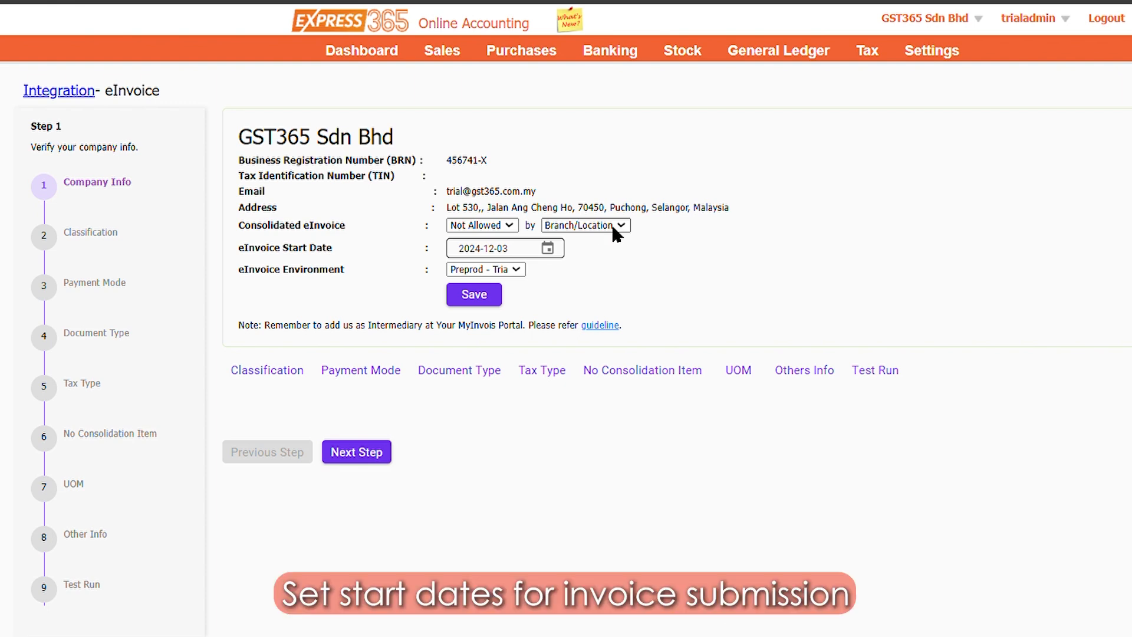
# Select 2024-12-03 as the eInvoice start date and advance the setup to the Classification step.
pyautogui.click(547, 248)
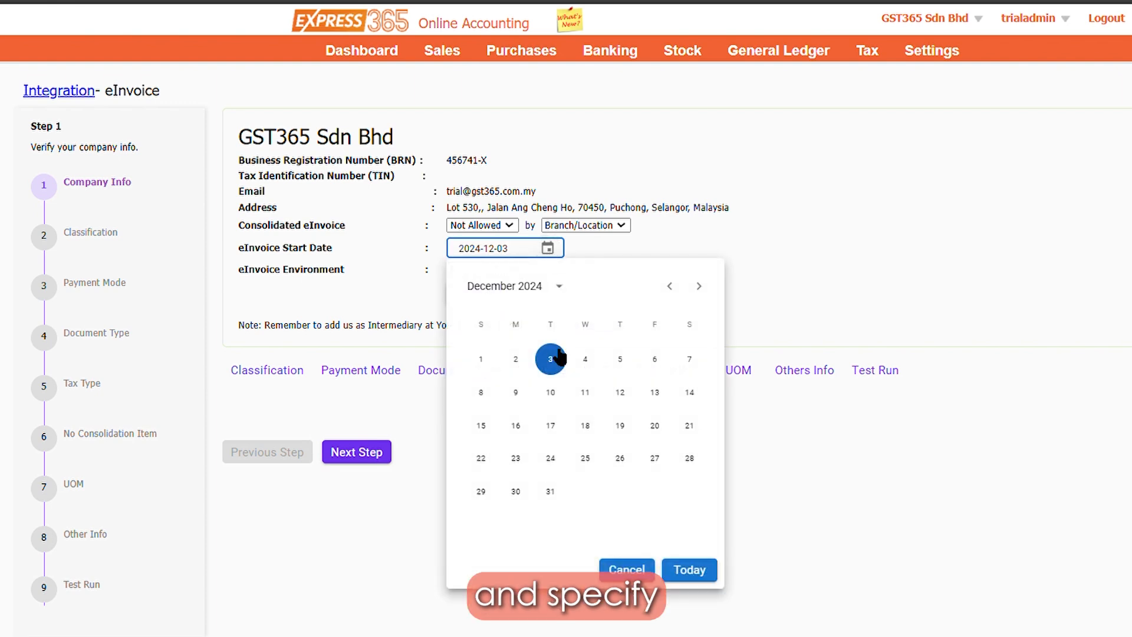
pyautogui.click(551, 353)
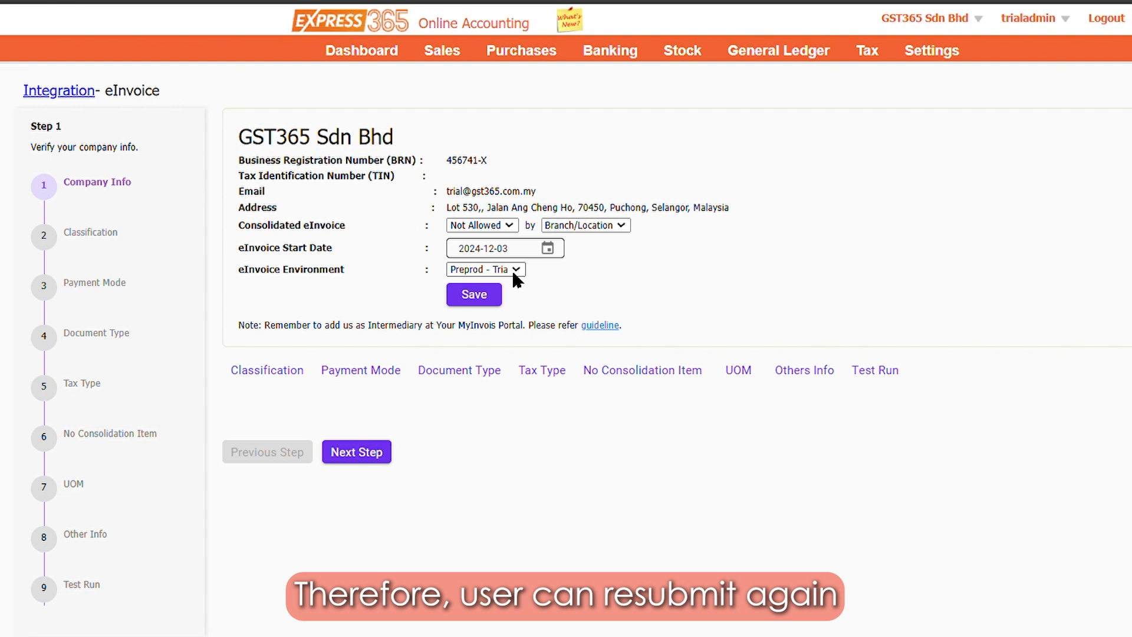
pyautogui.click(376, 455)
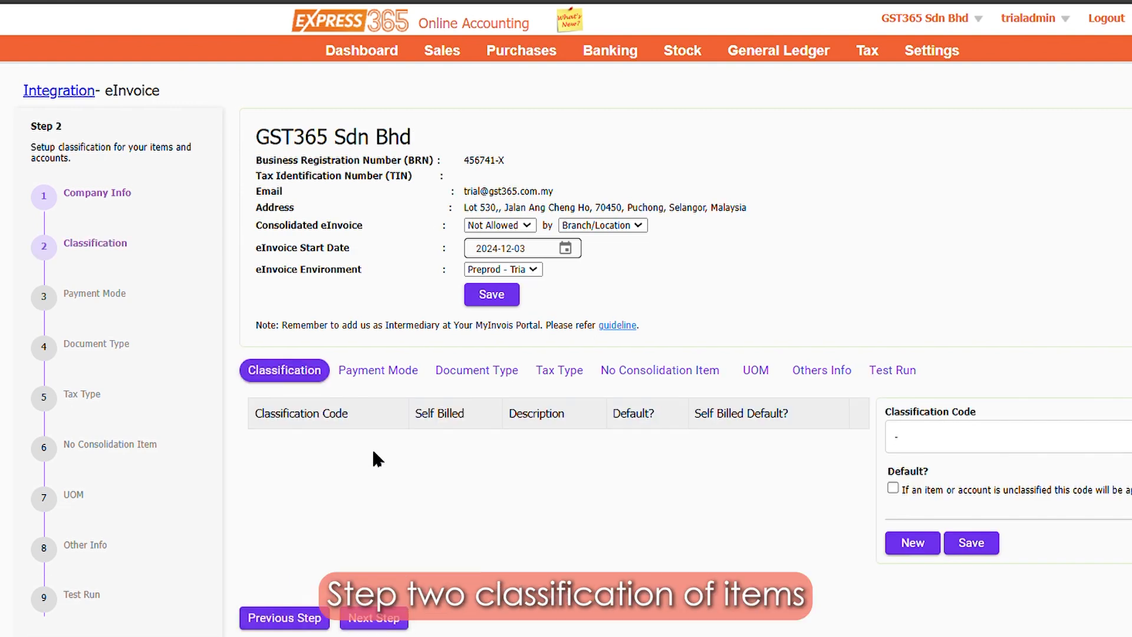
pyautogui.scroll(-1, 377, 459)
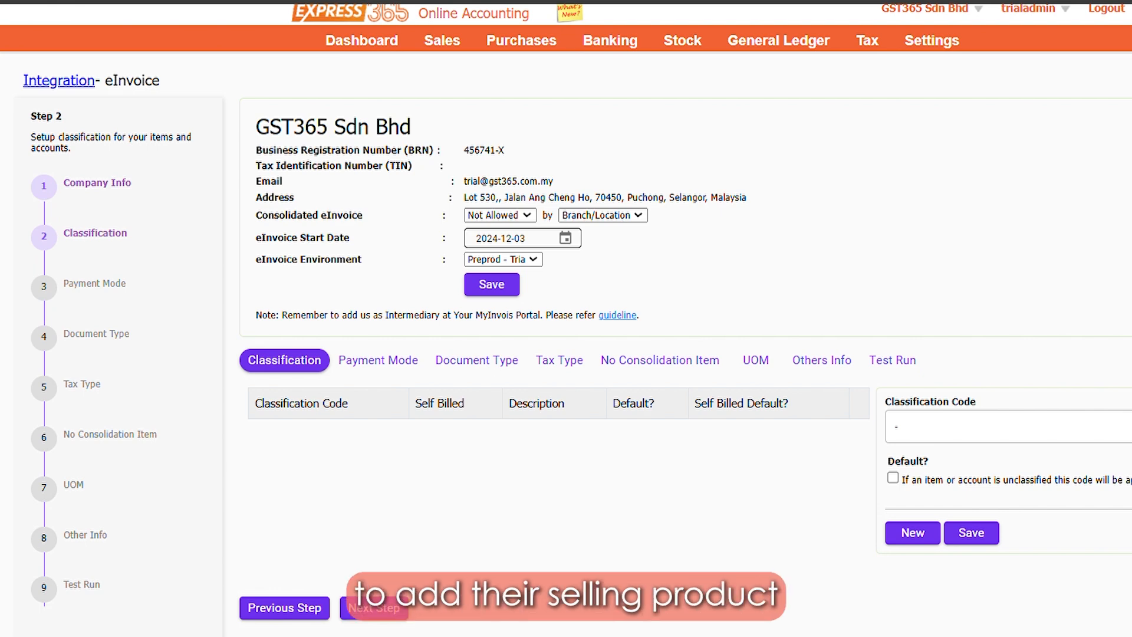
# Add the classification code 010 - Education fees to the eInvoice setup and save it.
pyautogui.click(896, 427)
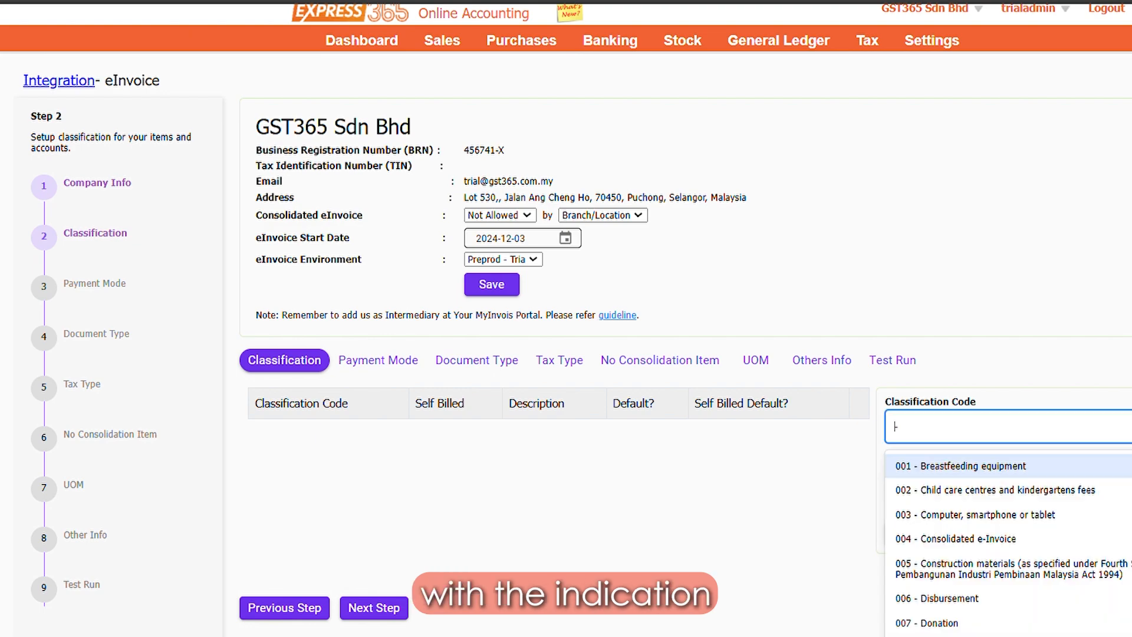
pyautogui.scroll(-2, 1112, 447)
pyautogui.click(1118, 447)
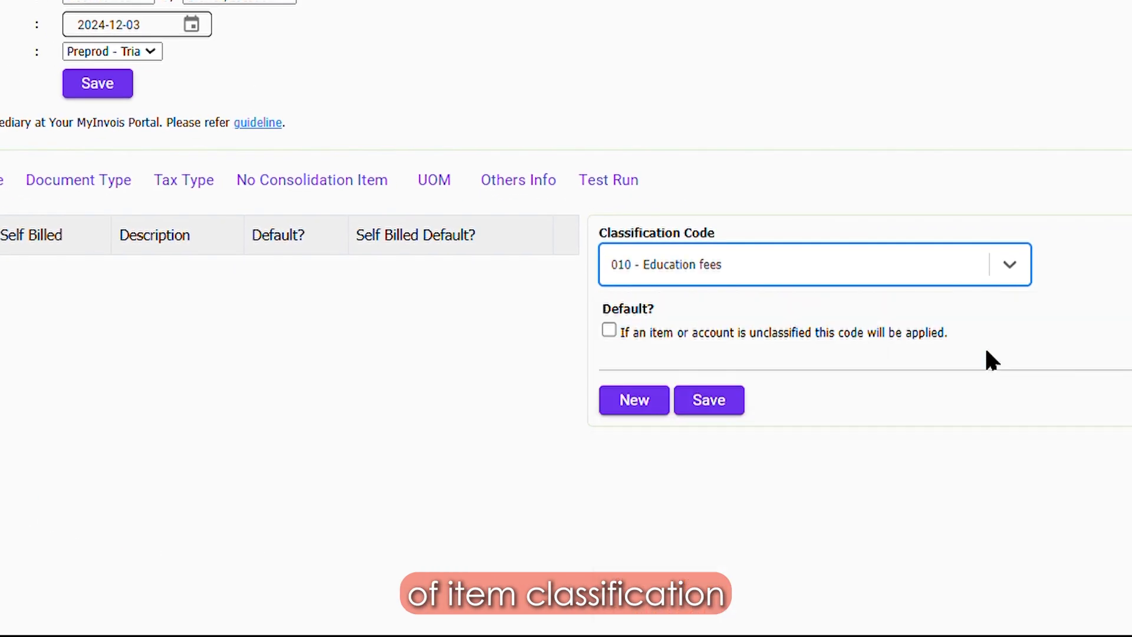
pyautogui.click(737, 394)
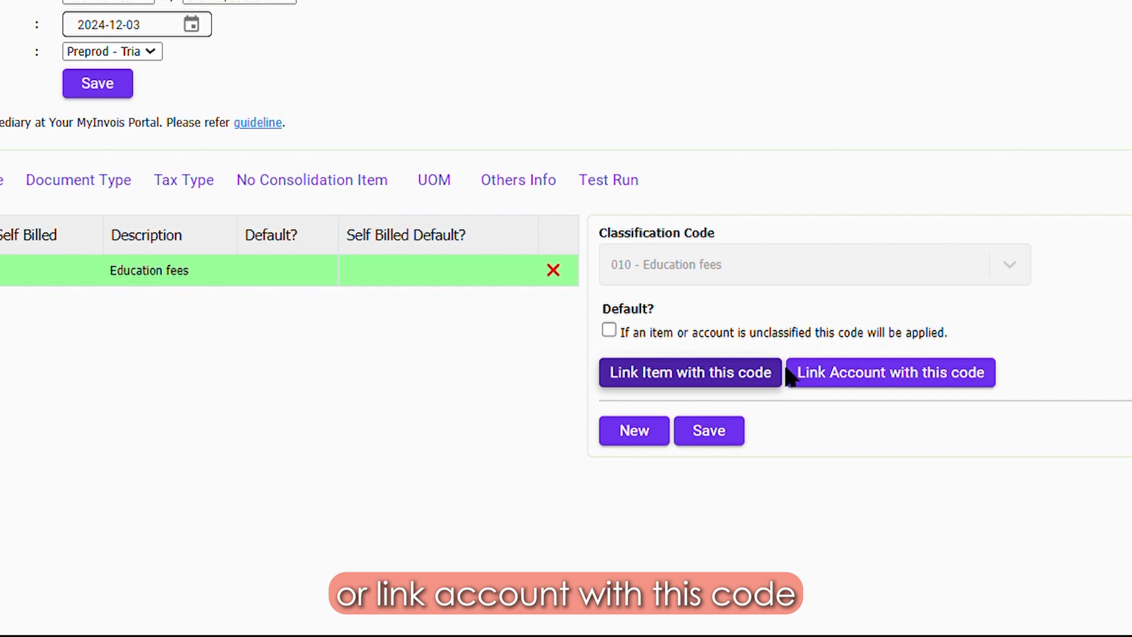
# Link the accounts Freehold property, Buildings, and Plant and machinery to the classification code 010 - Education fees.
pyautogui.click(855, 372)
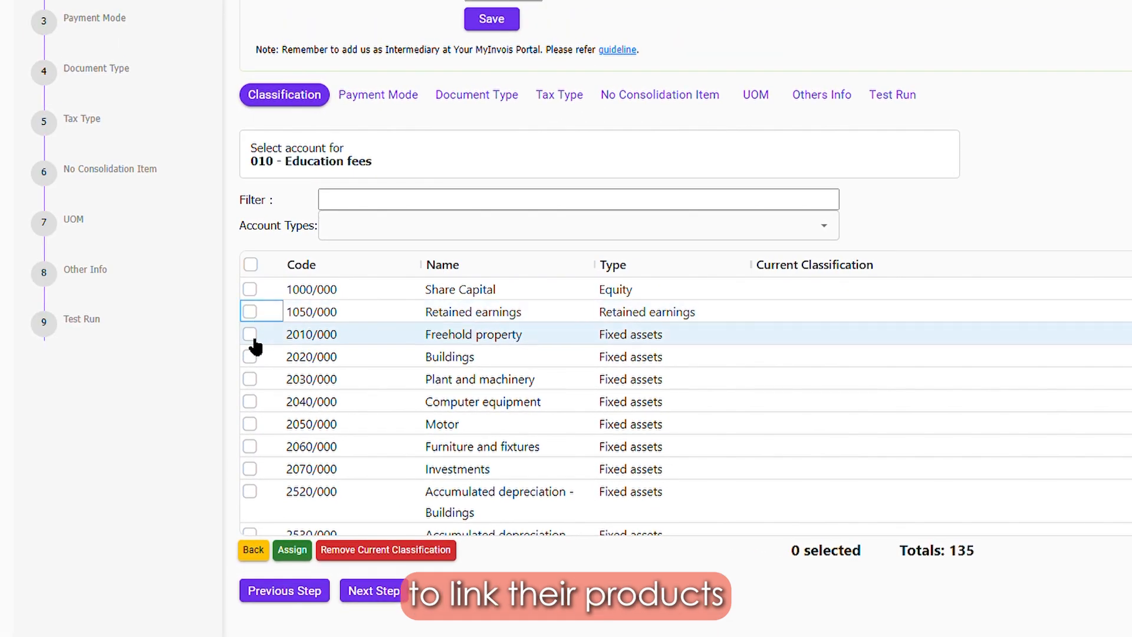
pyautogui.click(253, 329)
pyautogui.click(251, 357)
pyautogui.click(250, 379)
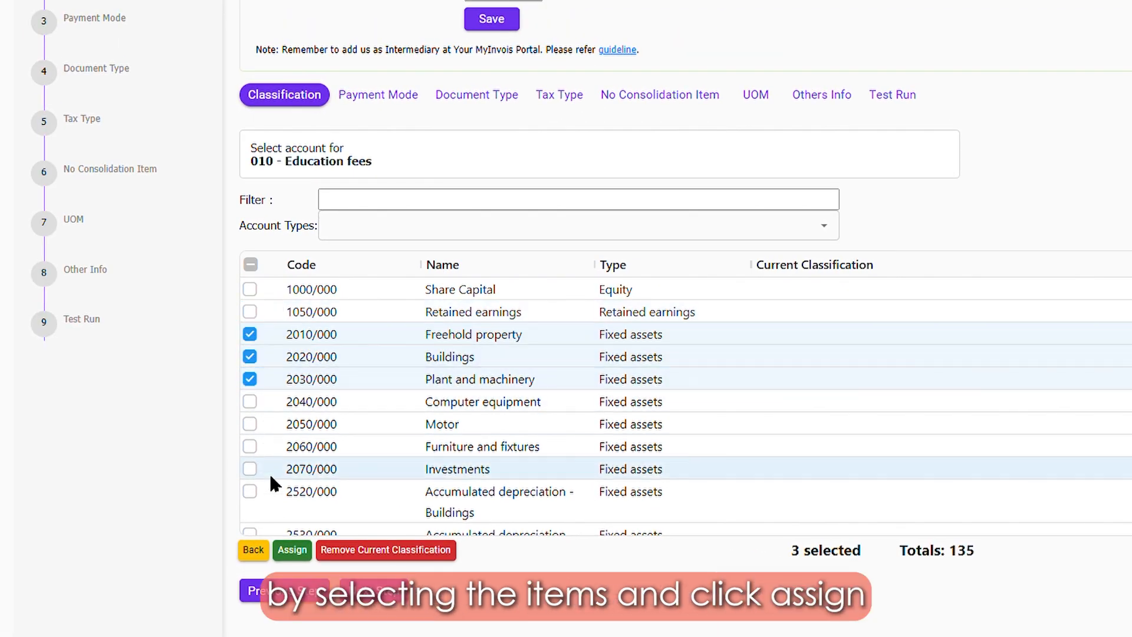
pyautogui.click(293, 553)
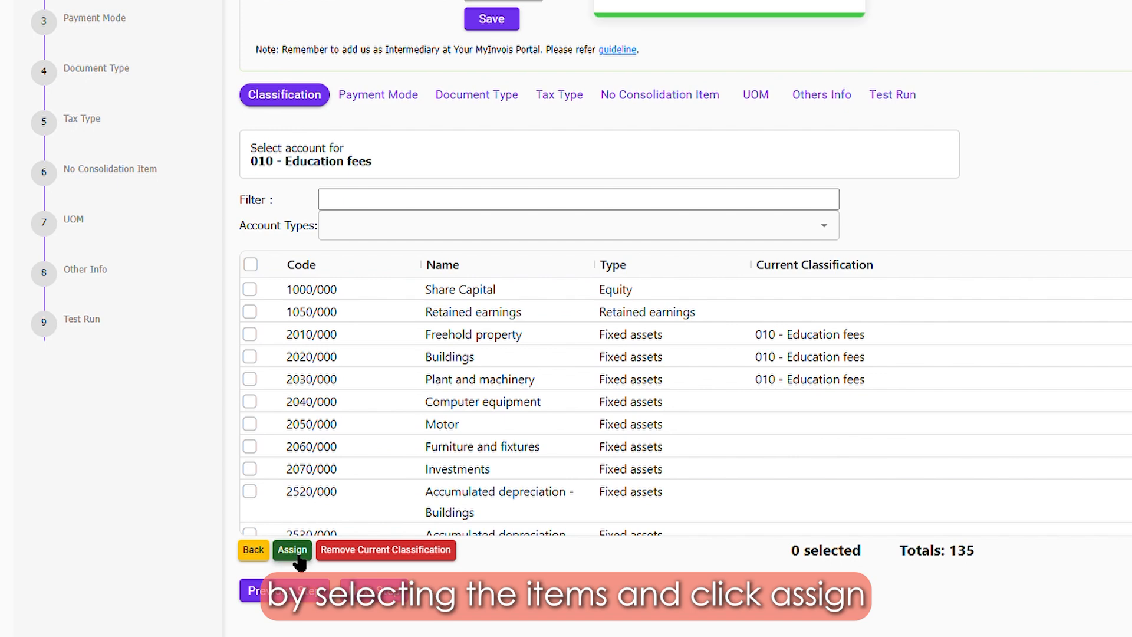
# Advance to the Payment Mode step, auto-match the payment modes and map EFT to 04 - Credit Card.
pyautogui.click(365, 591)
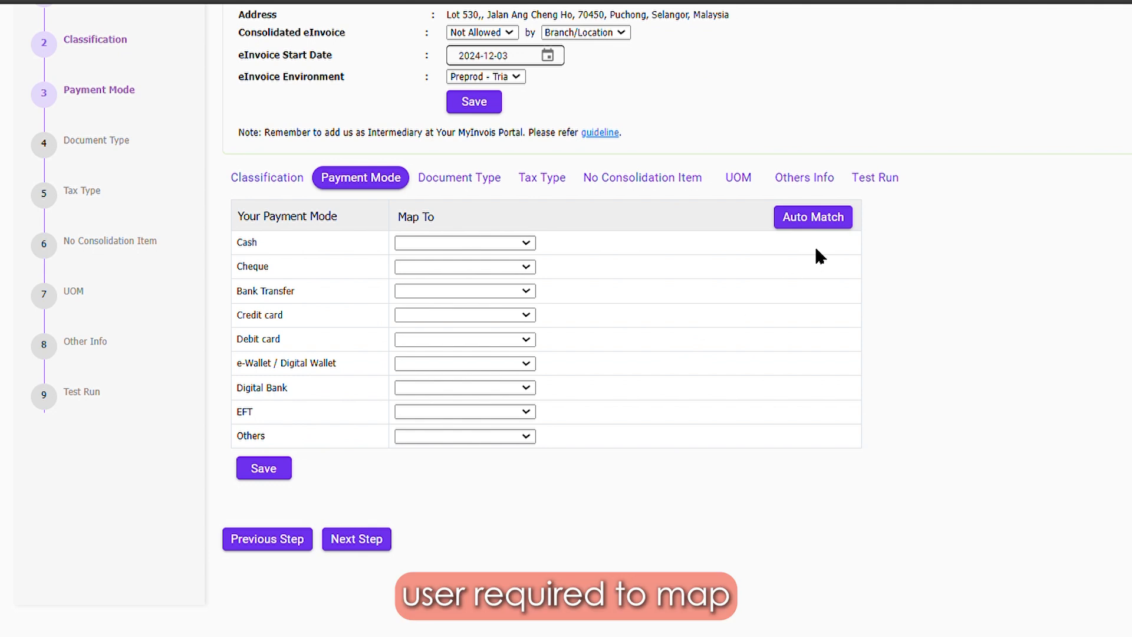
pyautogui.click(834, 224)
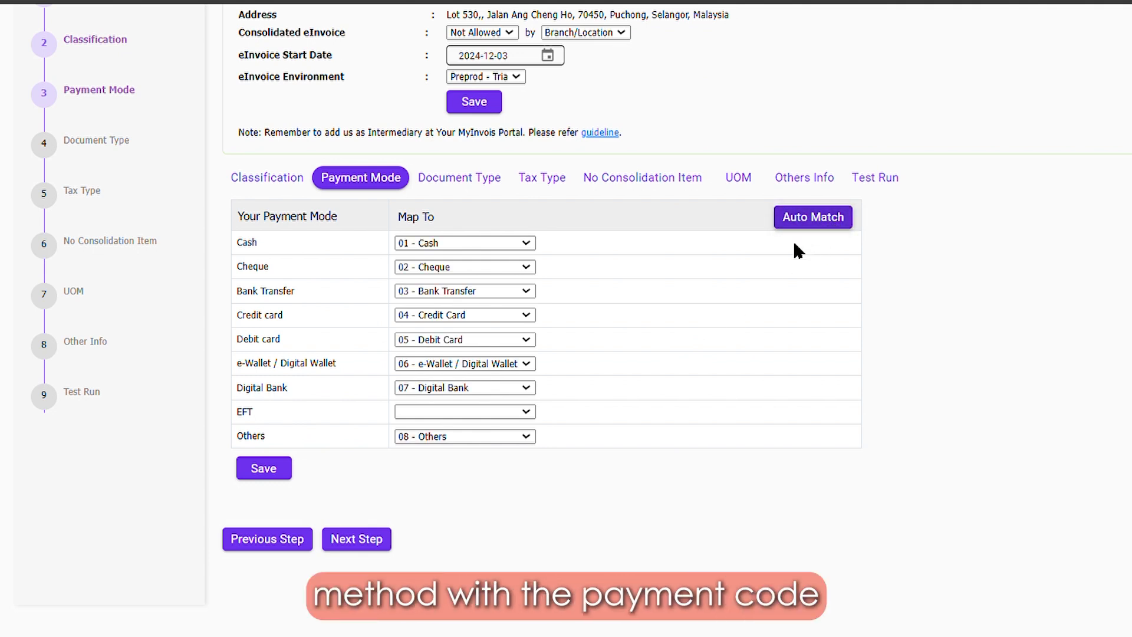
pyautogui.click(531, 412)
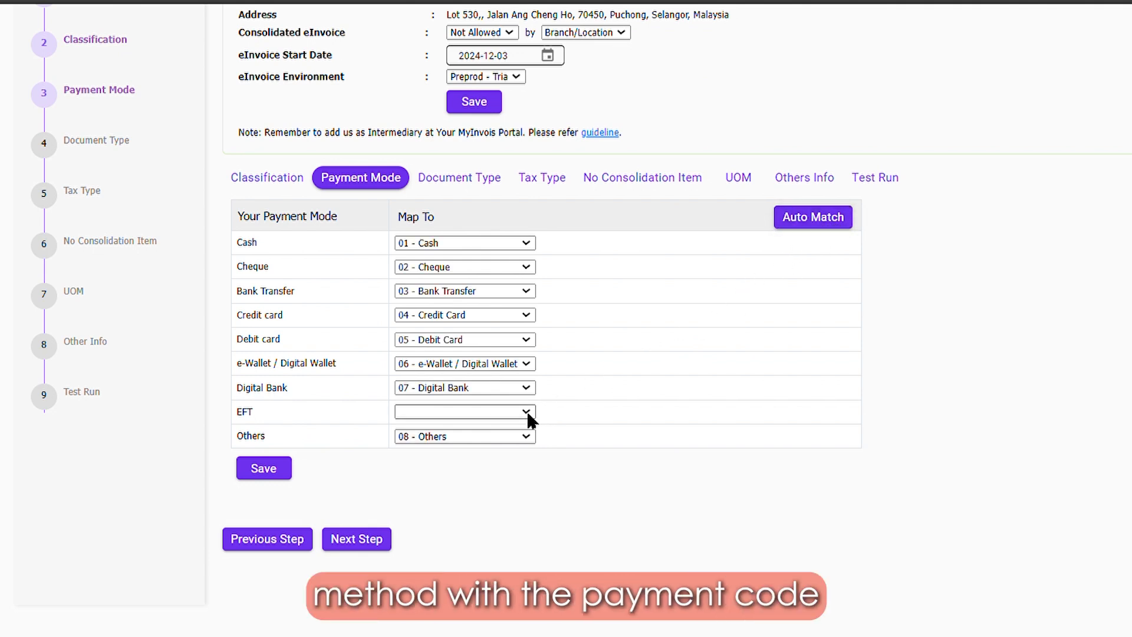
pyautogui.click(497, 523)
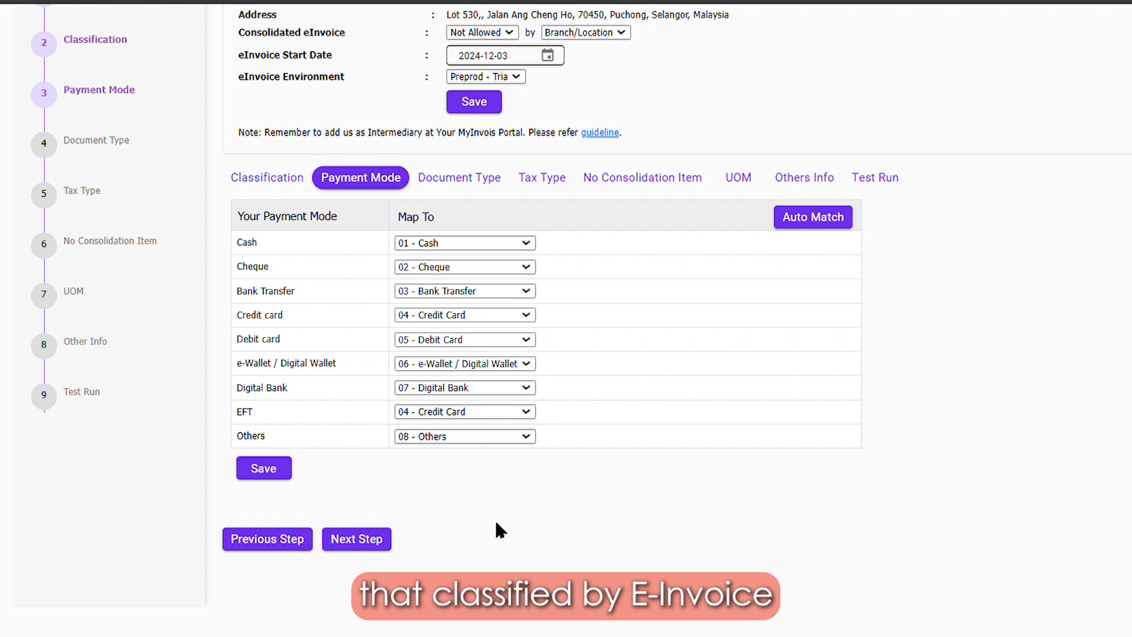
# Advance the setup through the Document Type and Tax Type steps to No Consolidation Item.
pyautogui.click(356, 538)
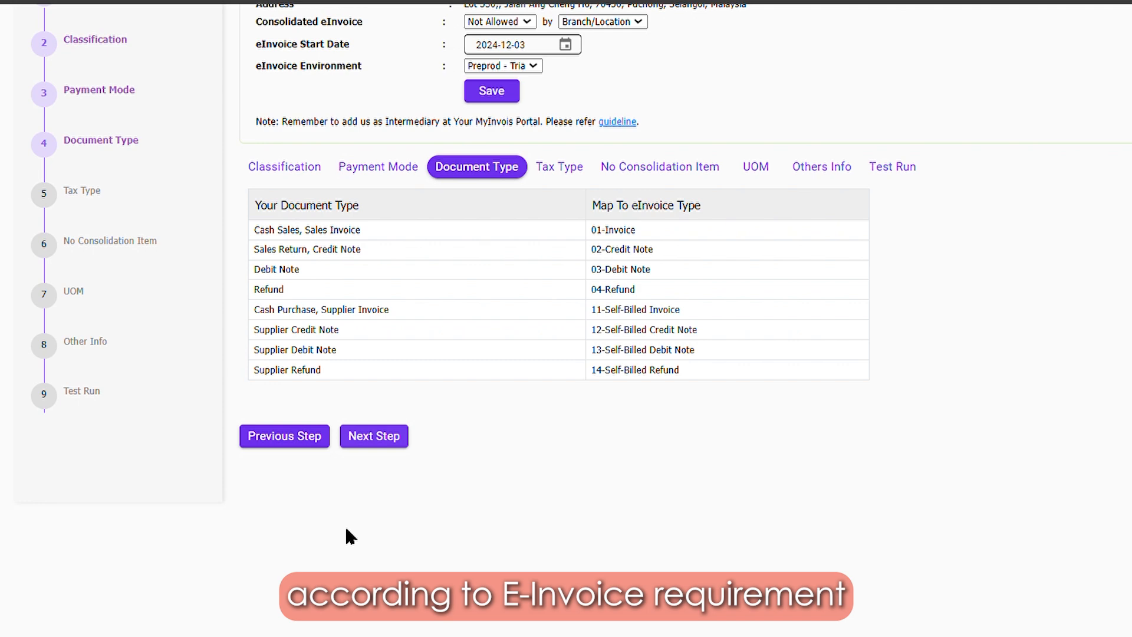
pyautogui.click(373, 437)
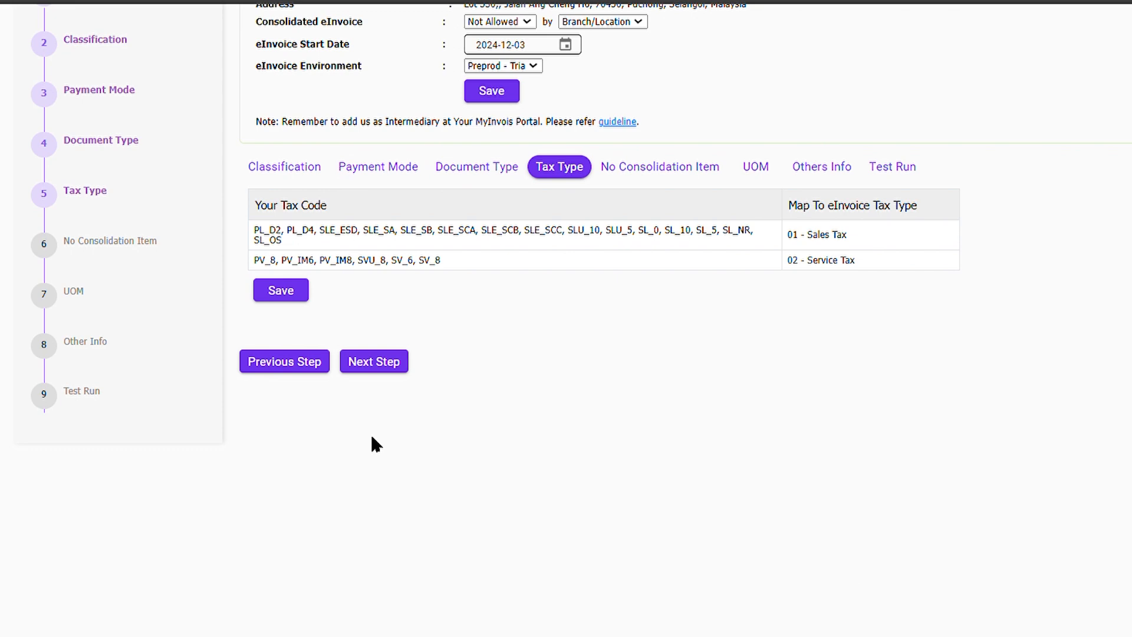
pyautogui.click(385, 364)
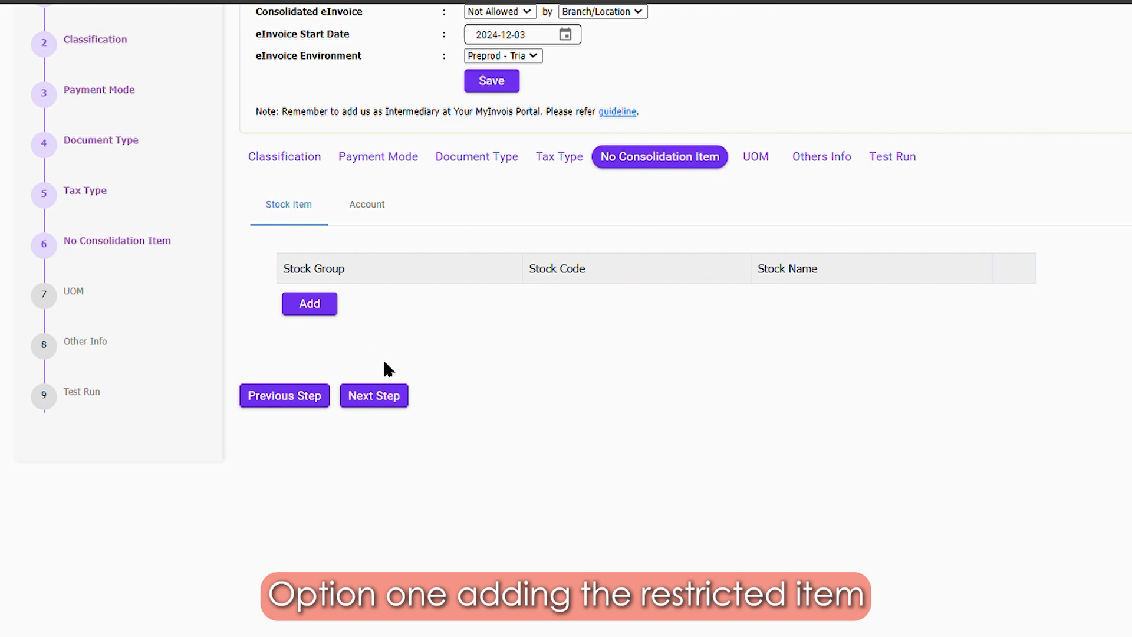
# Add the stock items 0002 SPRITE and 0001 Coke to the list of items excluded from consolidation.
pyautogui.click(309, 303)
pyautogui.click(334, 277)
pyautogui.click(345, 299)
pyautogui.click(1064, 546)
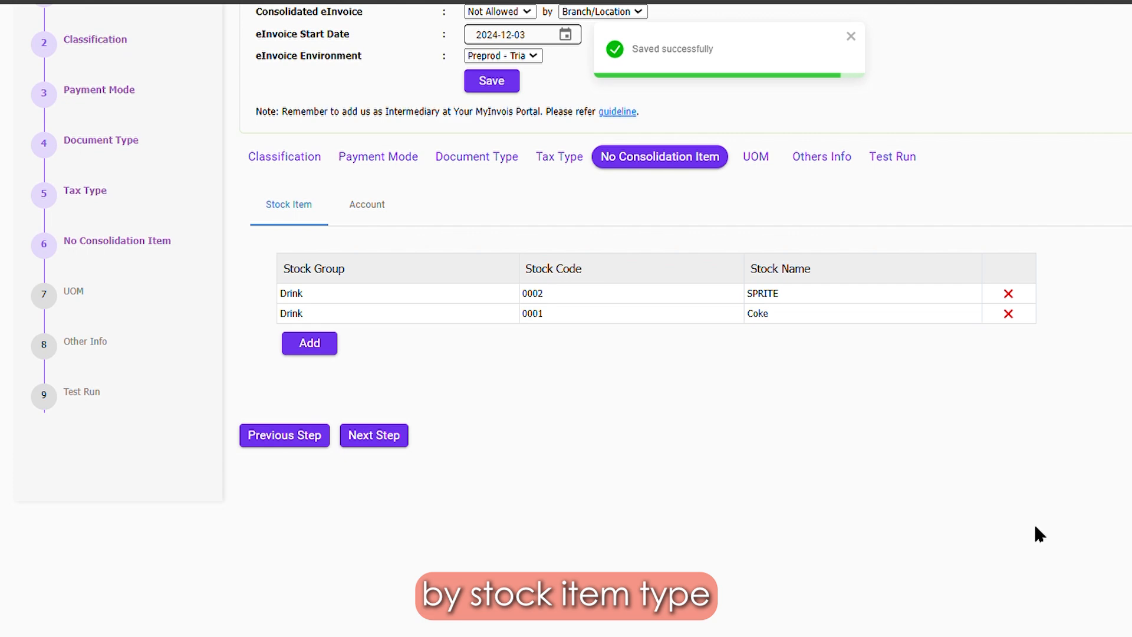
# Add the accounts 2020/000 Buildings and 2030/000 Plant and machinery to the no-consolidation account list.
pyautogui.click(370, 219)
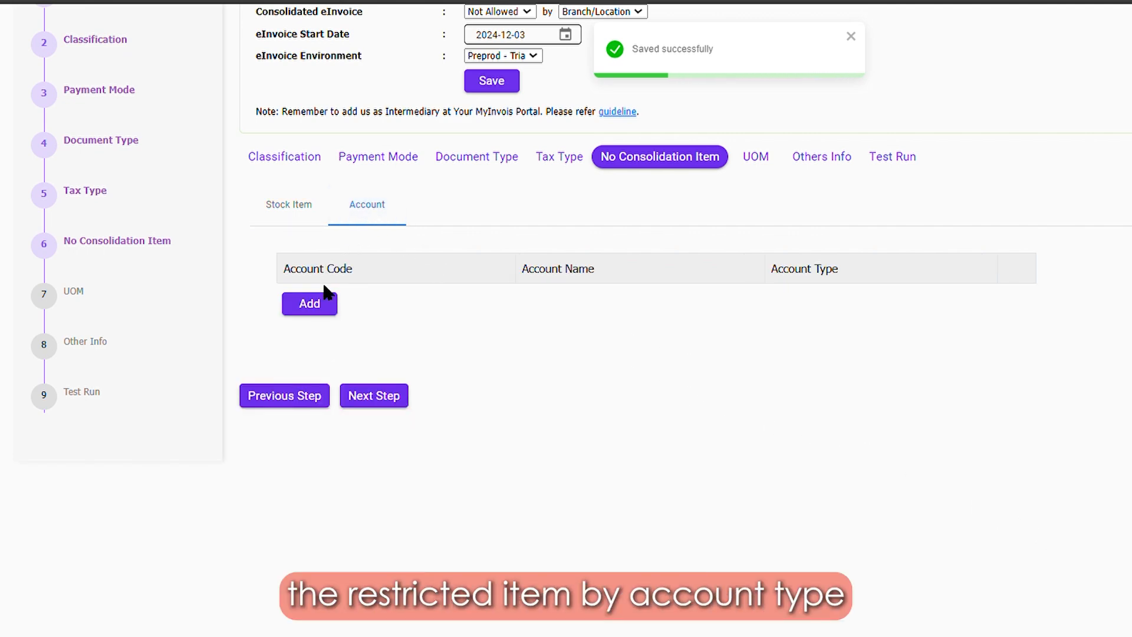
pyautogui.click(314, 300)
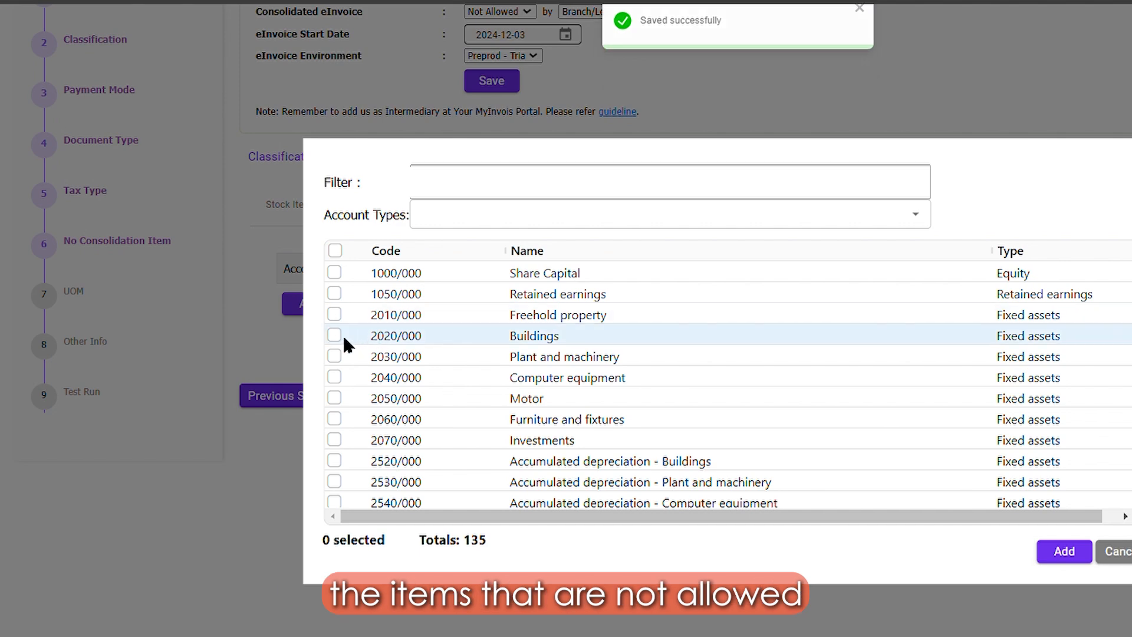
pyautogui.click(335, 334)
pyautogui.click(334, 355)
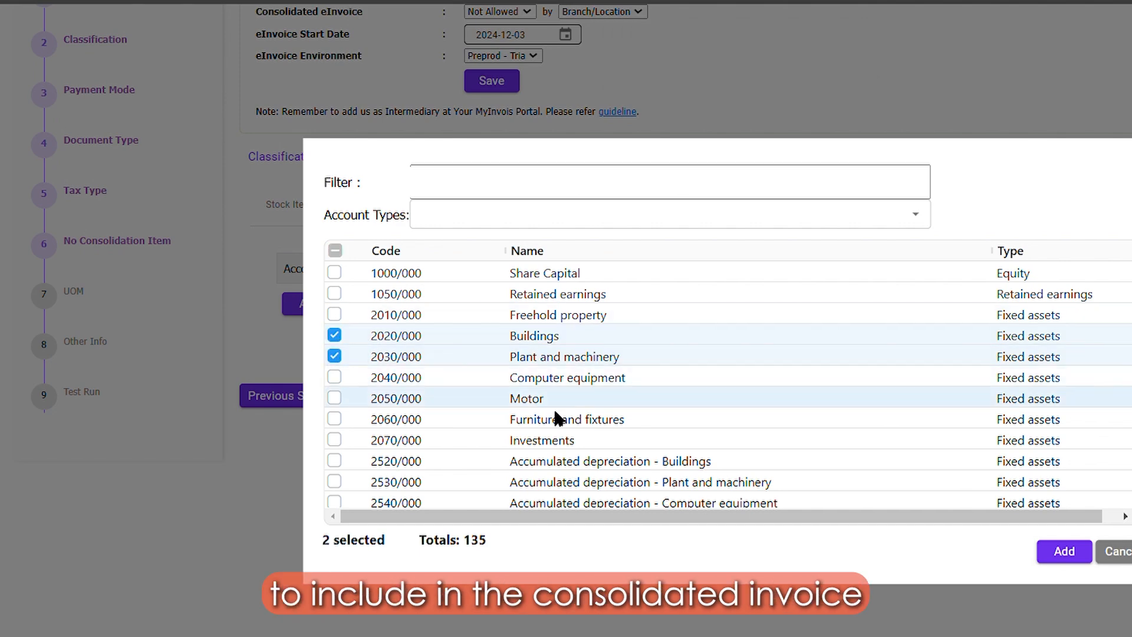
pyautogui.click(1078, 550)
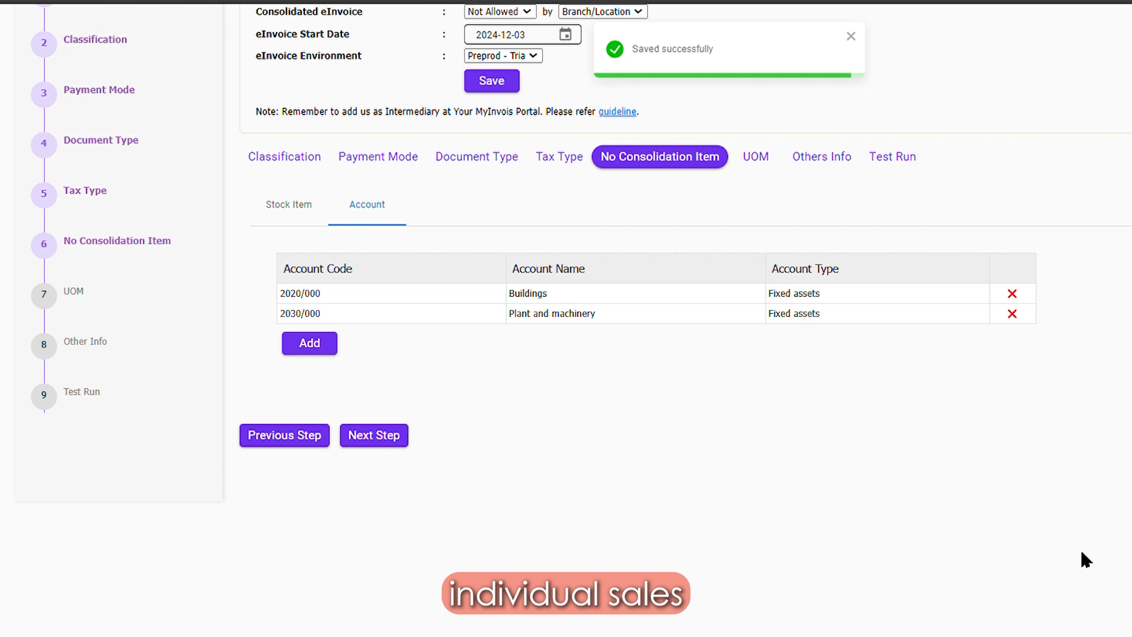
# Advance to the UOM step, auto-match the units and map Bottle to 34 - kilopascal per millimetre.
pyautogui.click(396, 437)
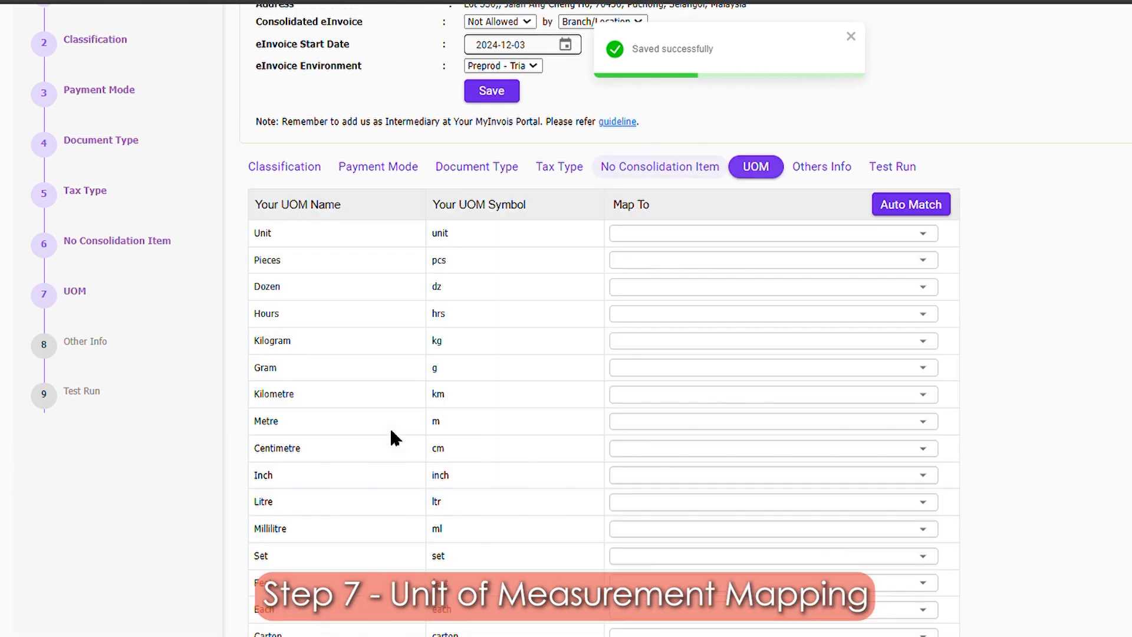
pyautogui.scroll(-2, 502, 416)
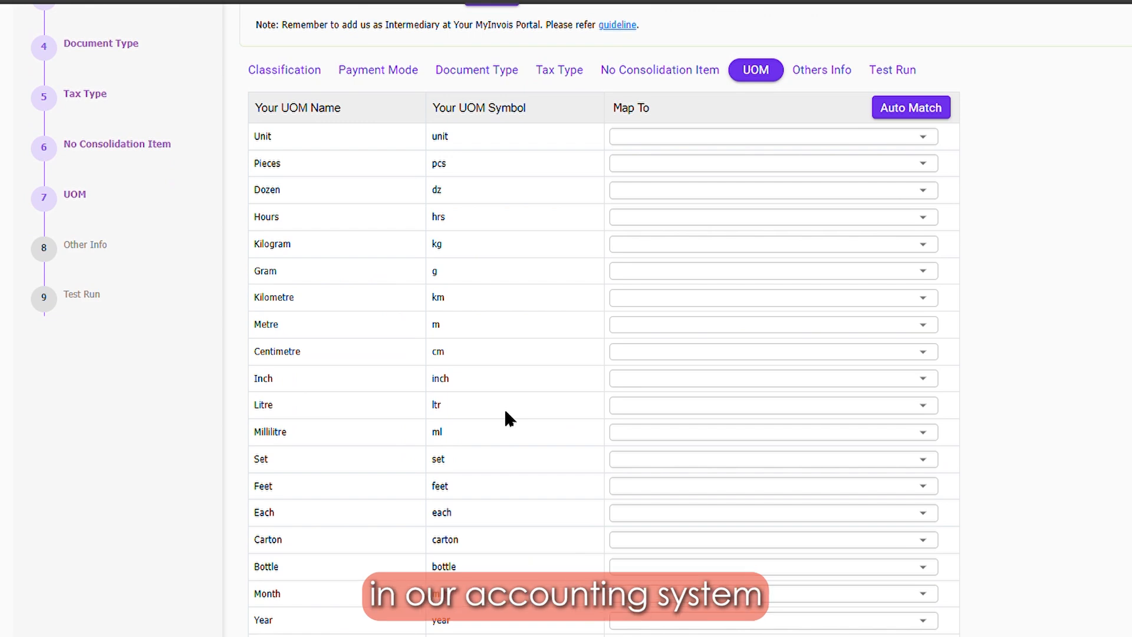
pyautogui.click(931, 117)
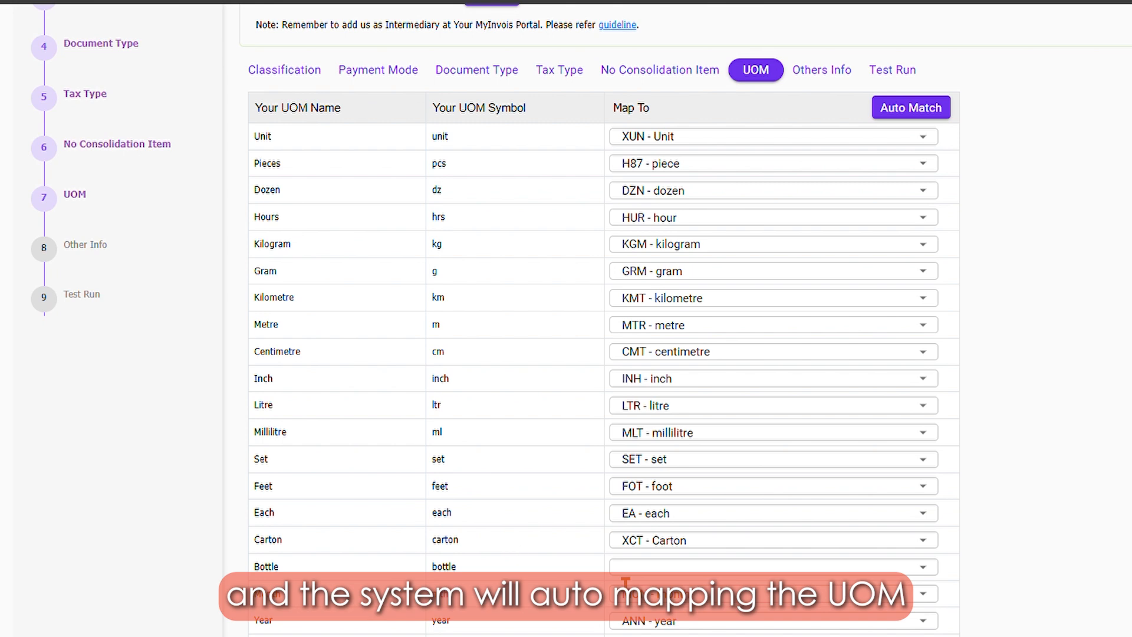
pyautogui.click(926, 567)
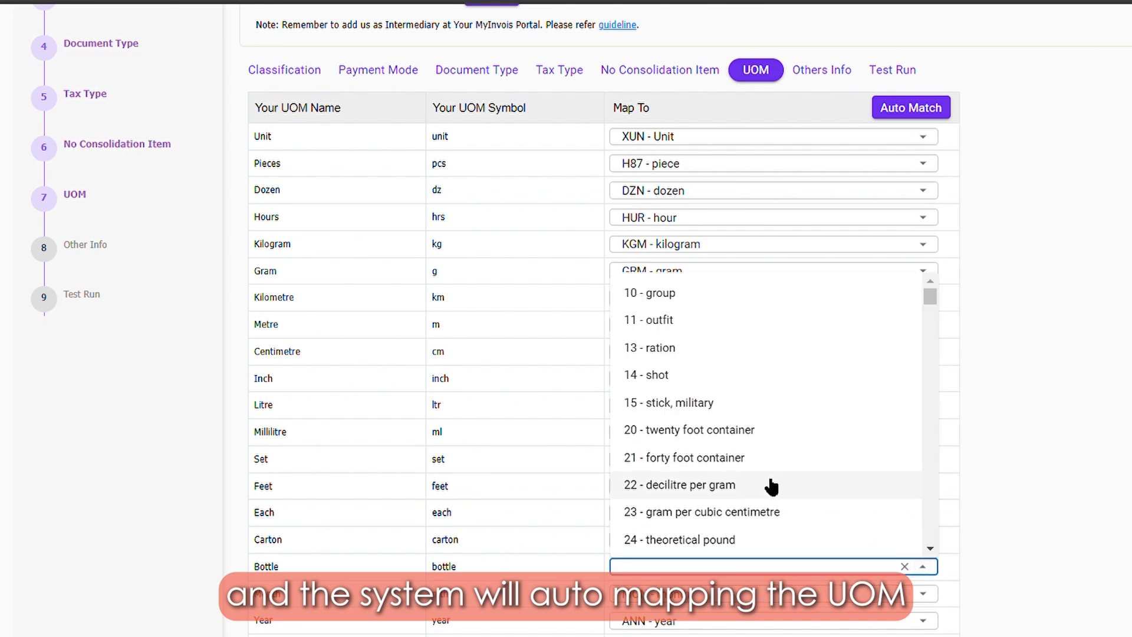
pyautogui.scroll(-5, 766, 481)
pyautogui.click(749, 392)
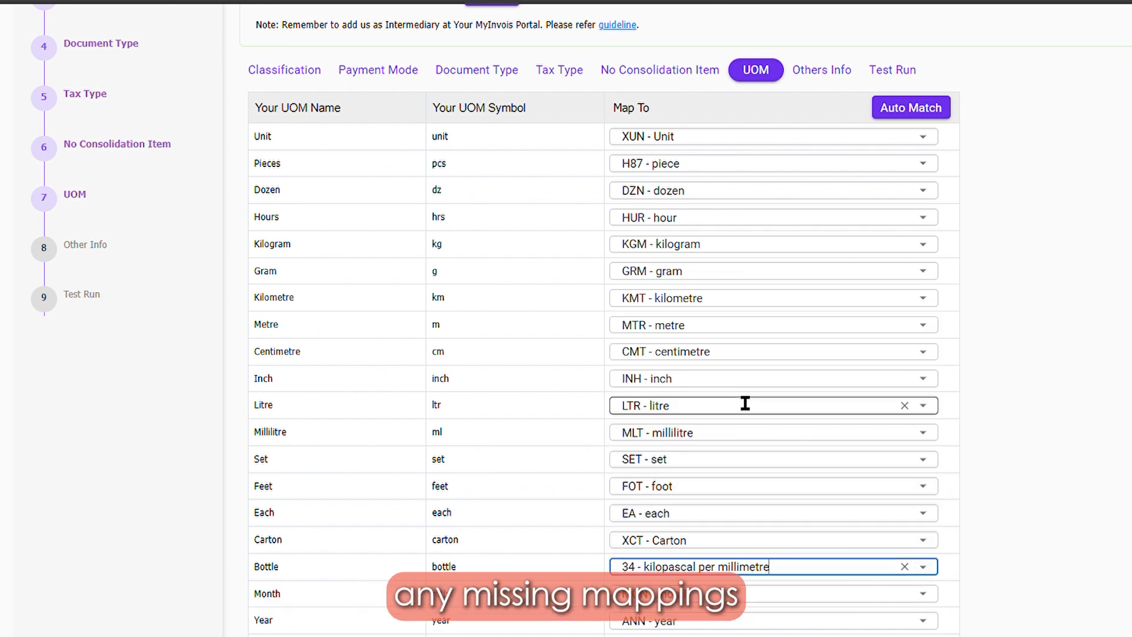
# Map the unit in the row below Year to 34 - kilopascal per millimetre and save the UOM mappings.
pyautogui.click(924, 636)
pyautogui.click(924, 636)
pyautogui.click(924, 636)
pyautogui.scroll(-5, 786, 507)
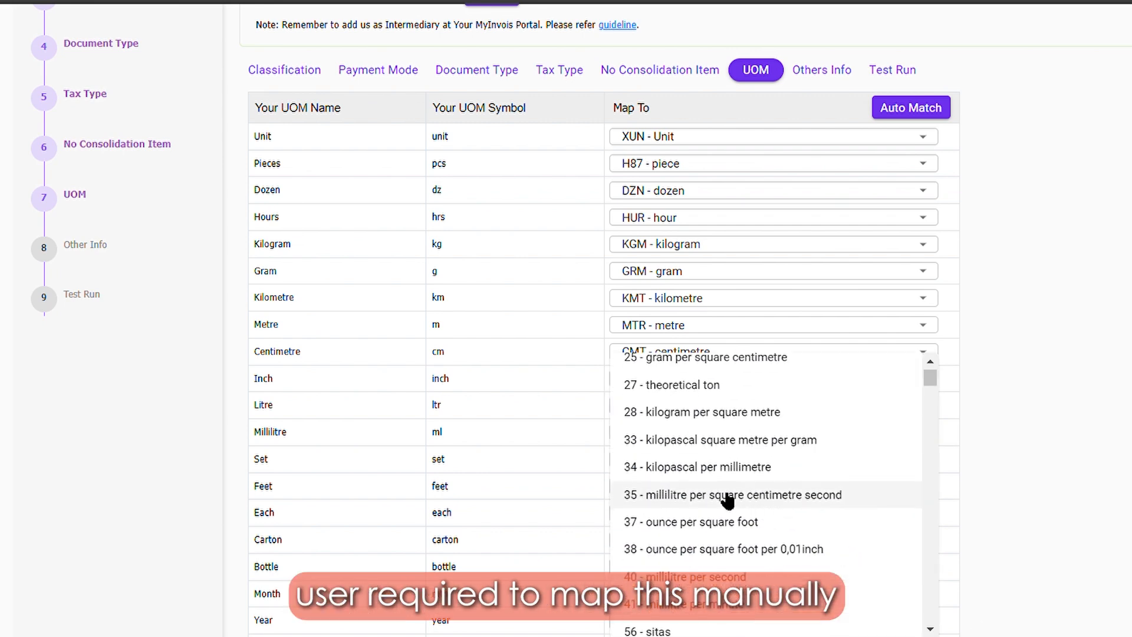
pyautogui.click(766, 465)
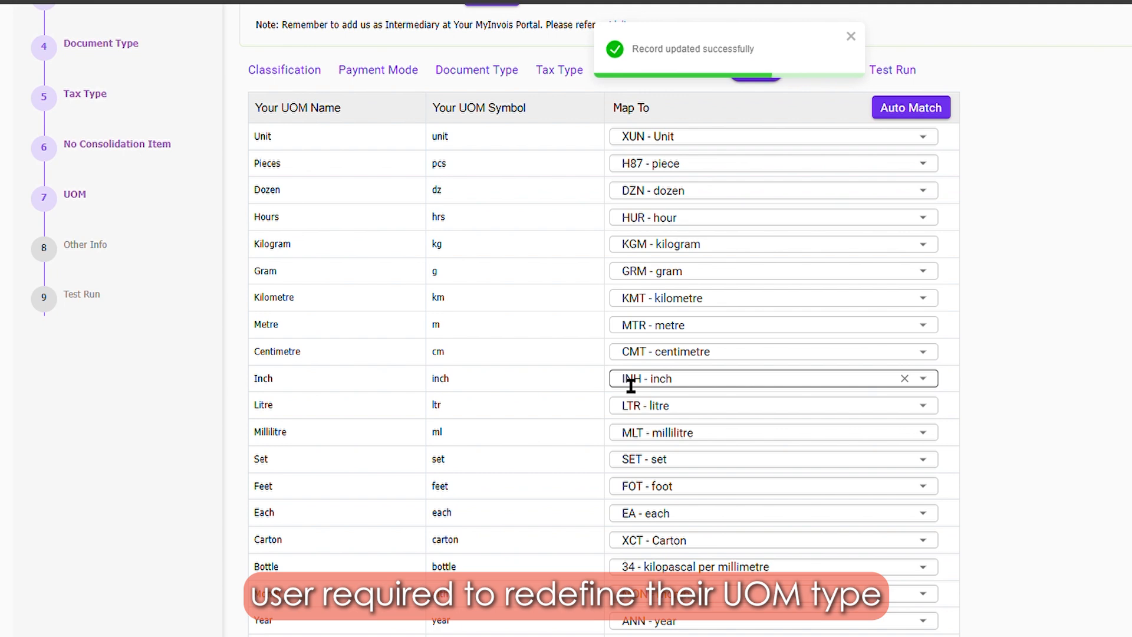
# Advance the setup past the UOM and Others Info steps to the Test Run step.
pyautogui.scroll(-2, 590, 318)
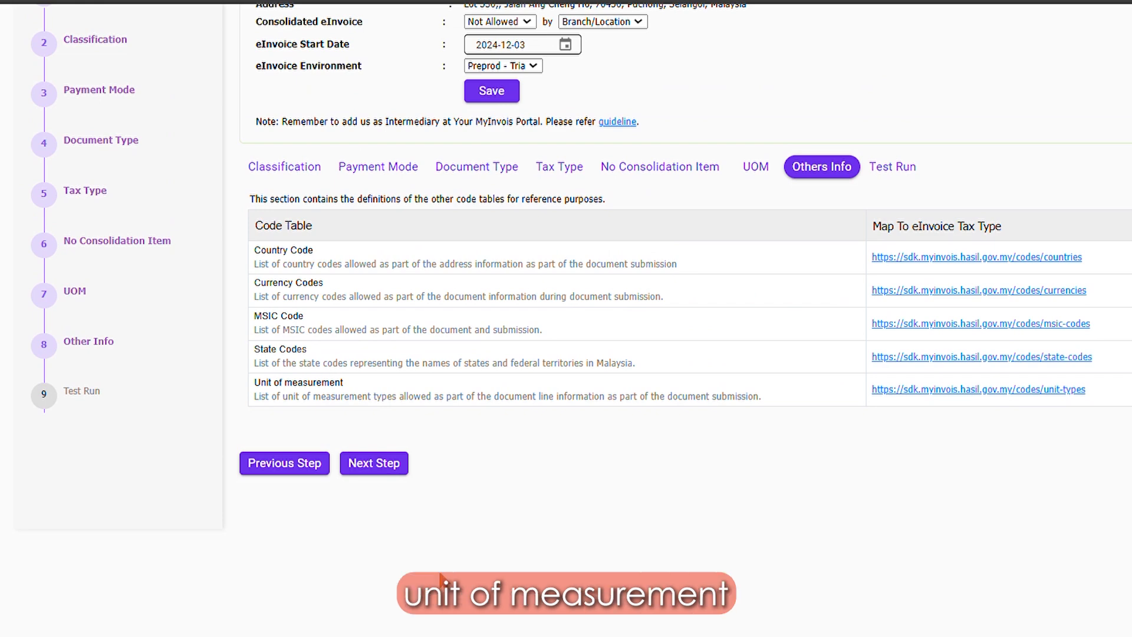
pyautogui.click(377, 470)
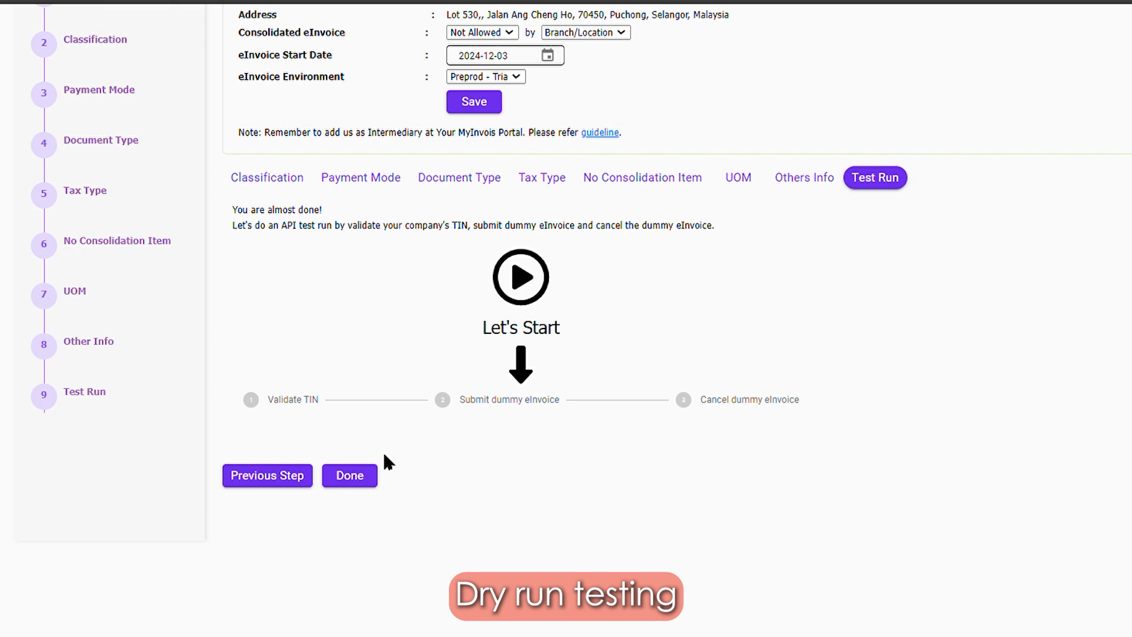